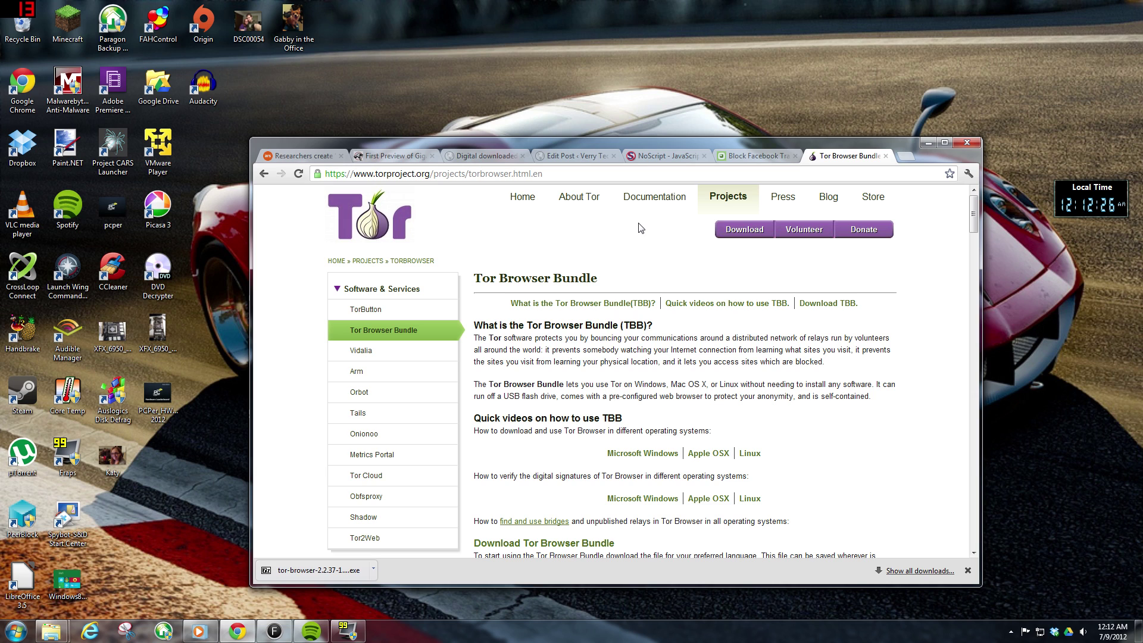
pyautogui.moveTo(625, 173); pyautogui.dragTo(325, 173)
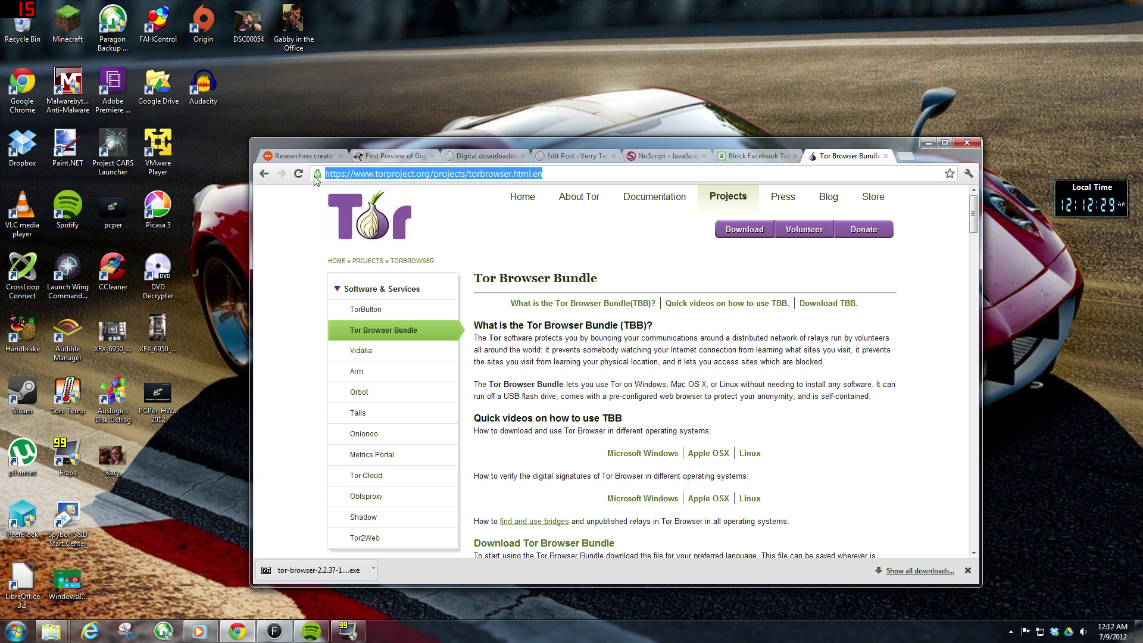
pyautogui.click(542, 173)
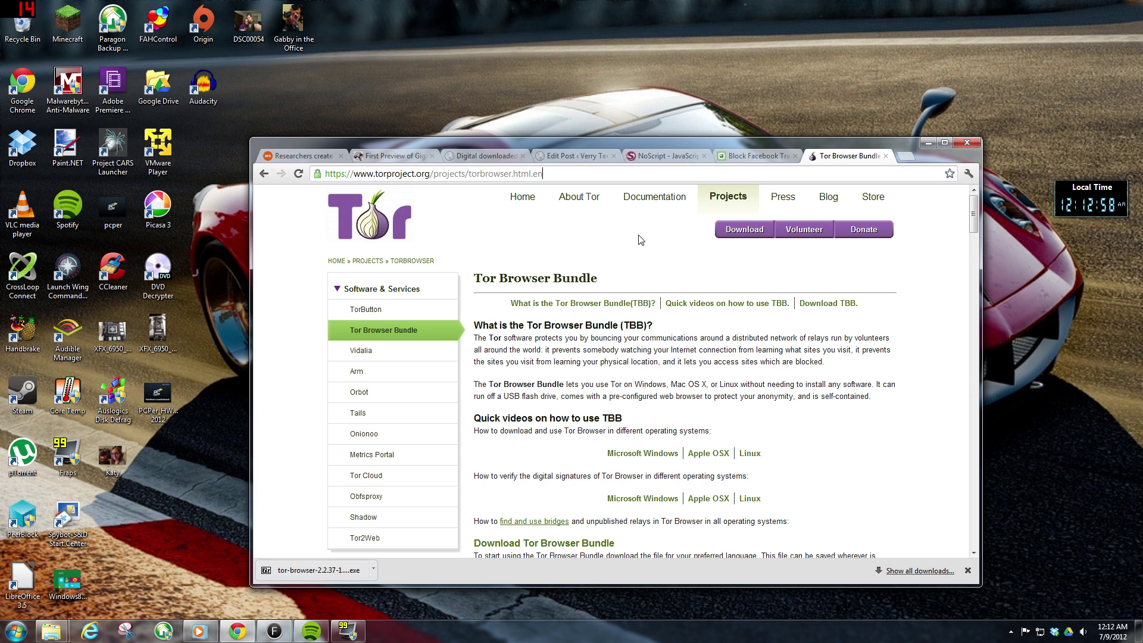
# - Scroll the Tor Project page to the Windows Tor Browser Bundle 2.2.37-1 language downloads
pyautogui.scroll(-2, 640, 240)
pyautogui.scroll(1, 640, 239)
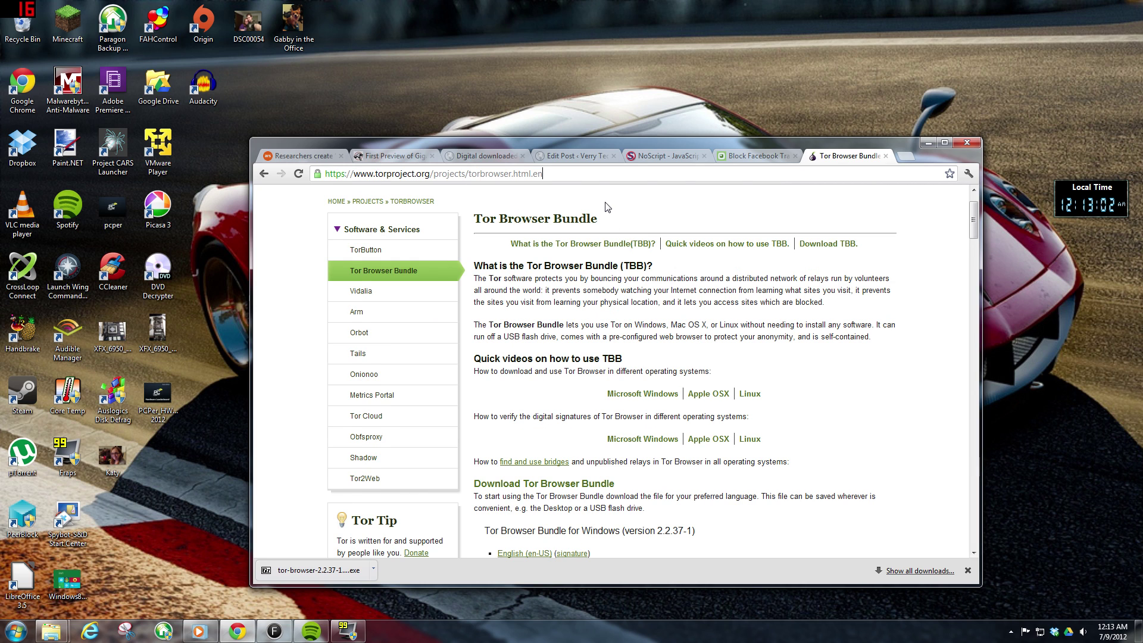
pyautogui.scroll(-2, 607, 207)
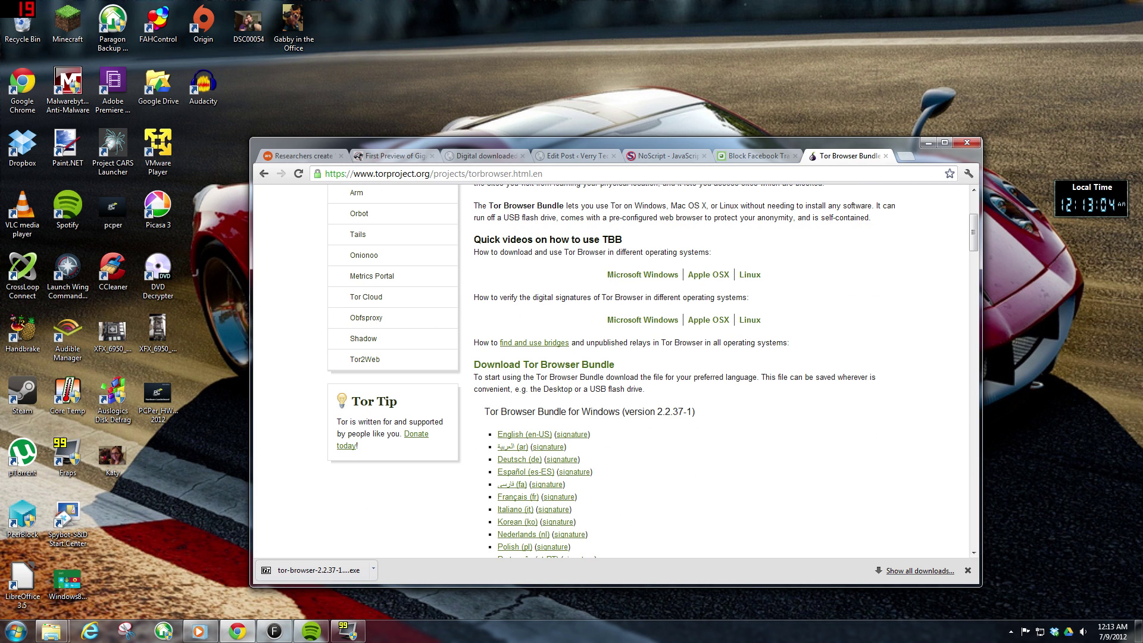
pyautogui.scroll(-1, 655, 244)
pyautogui.scroll(1, 653, 244)
pyautogui.scroll(-2, 613, 369)
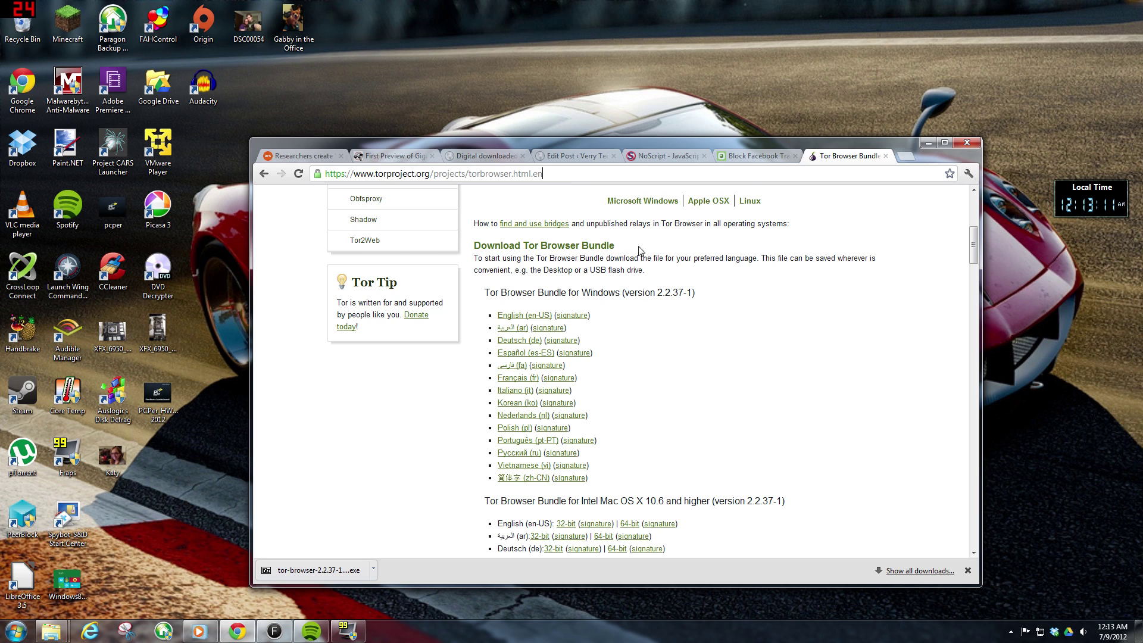
pyautogui.scroll(-1, 641, 251)
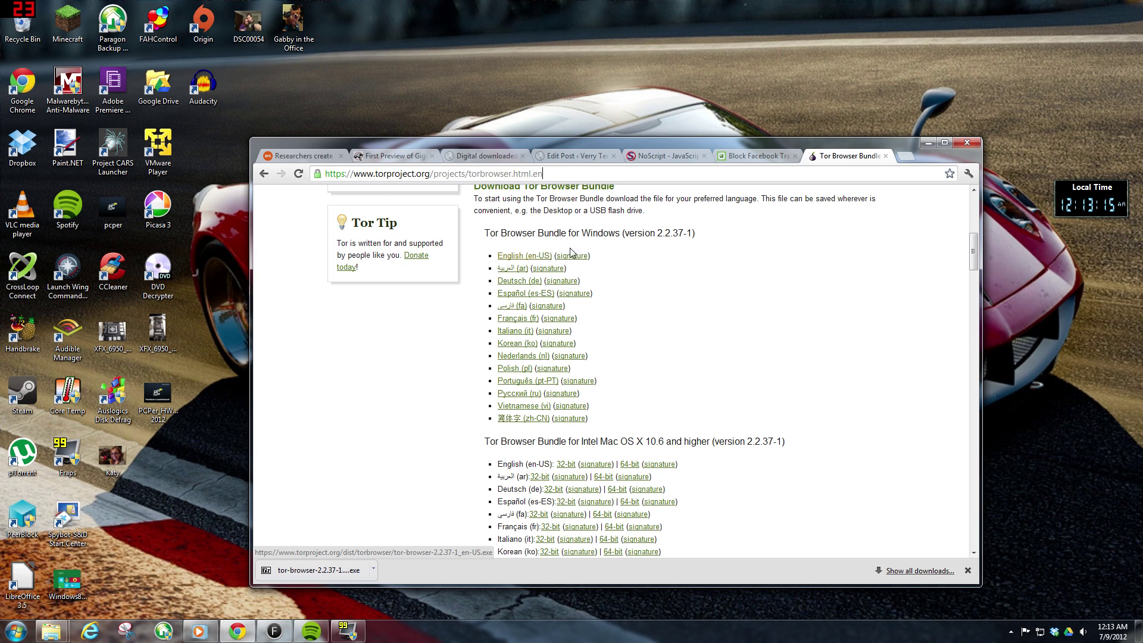
pyautogui.scroll(1, 673, 220)
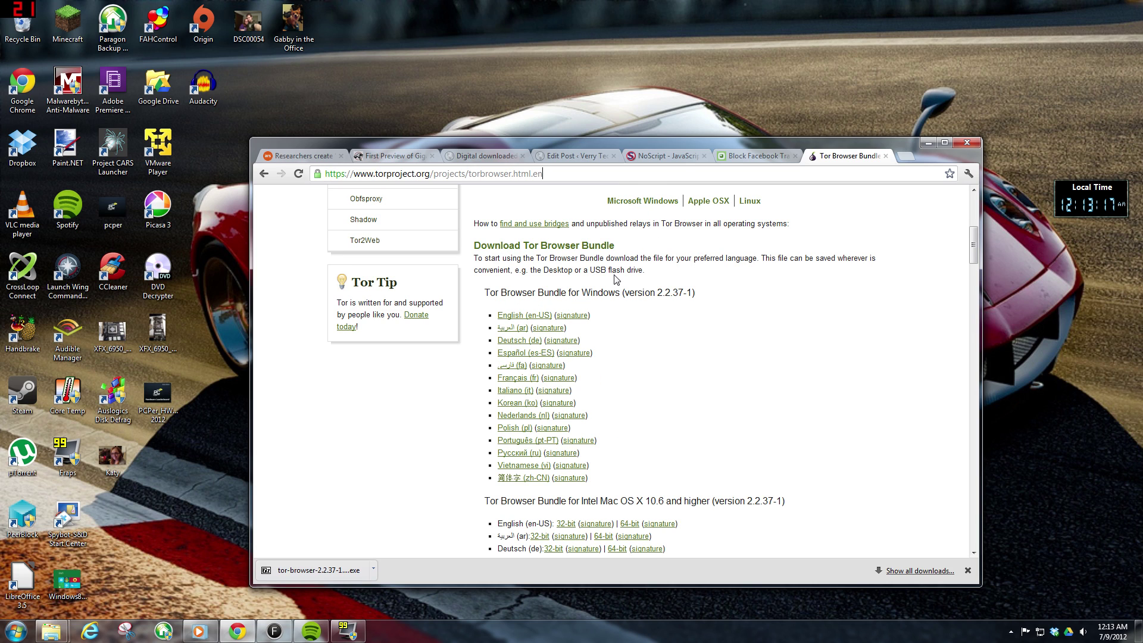
pyautogui.rightClick(527, 322)
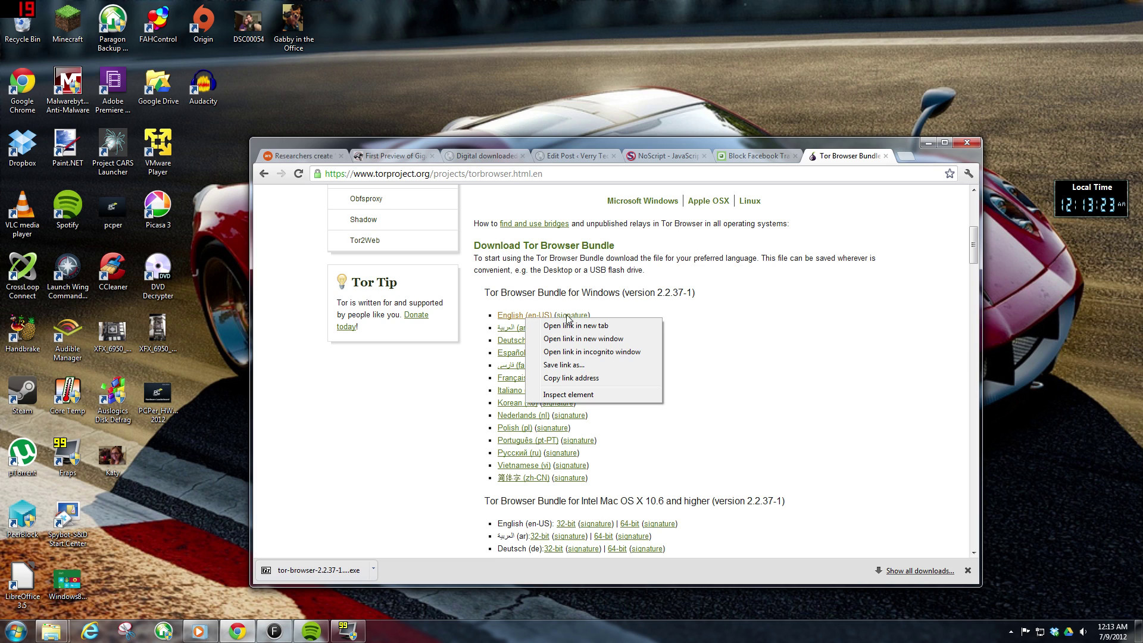
pyautogui.click(582, 370)
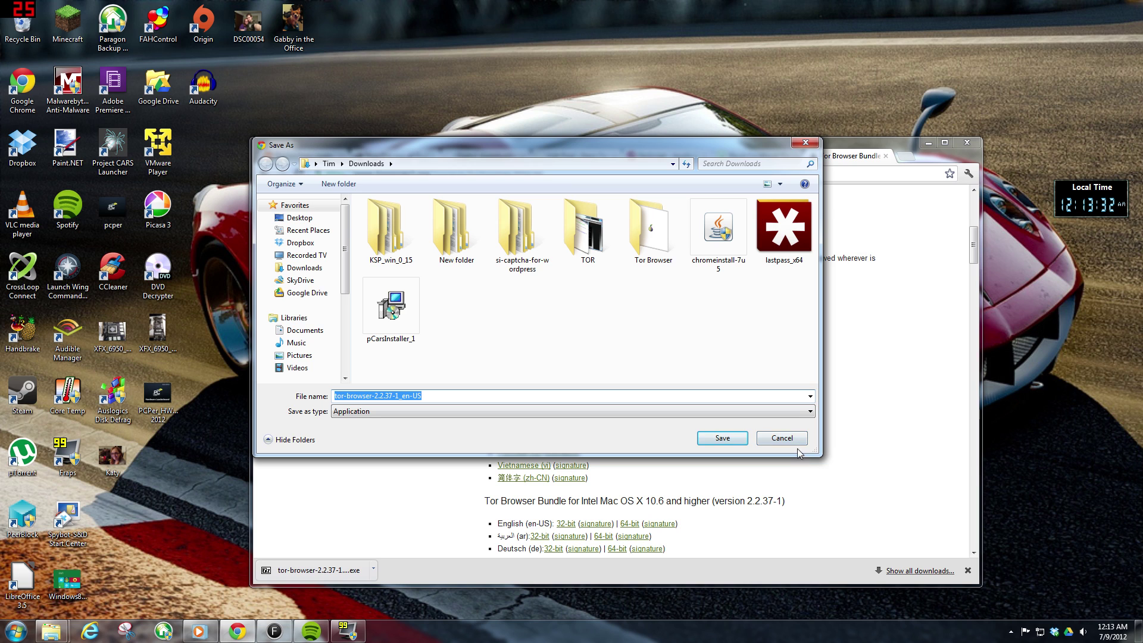
pyautogui.click(792, 438)
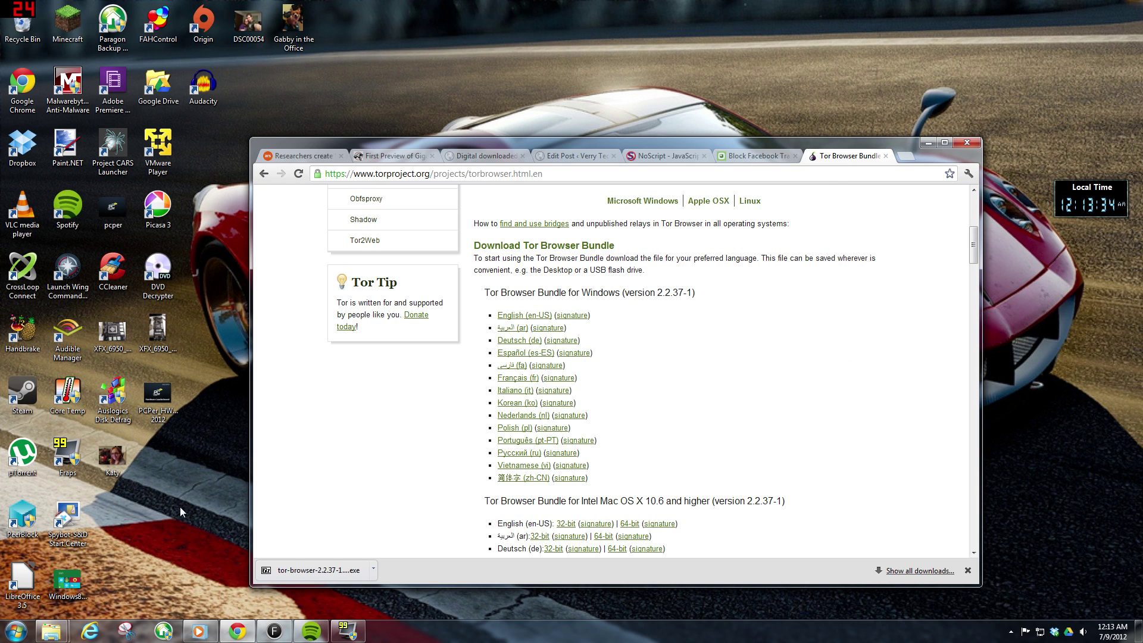
# - Switch to the Explorer window showing D: Downloads with the tor-browser-2.2.37-1_en-US bundle
pyautogui.moveTo(52, 634)
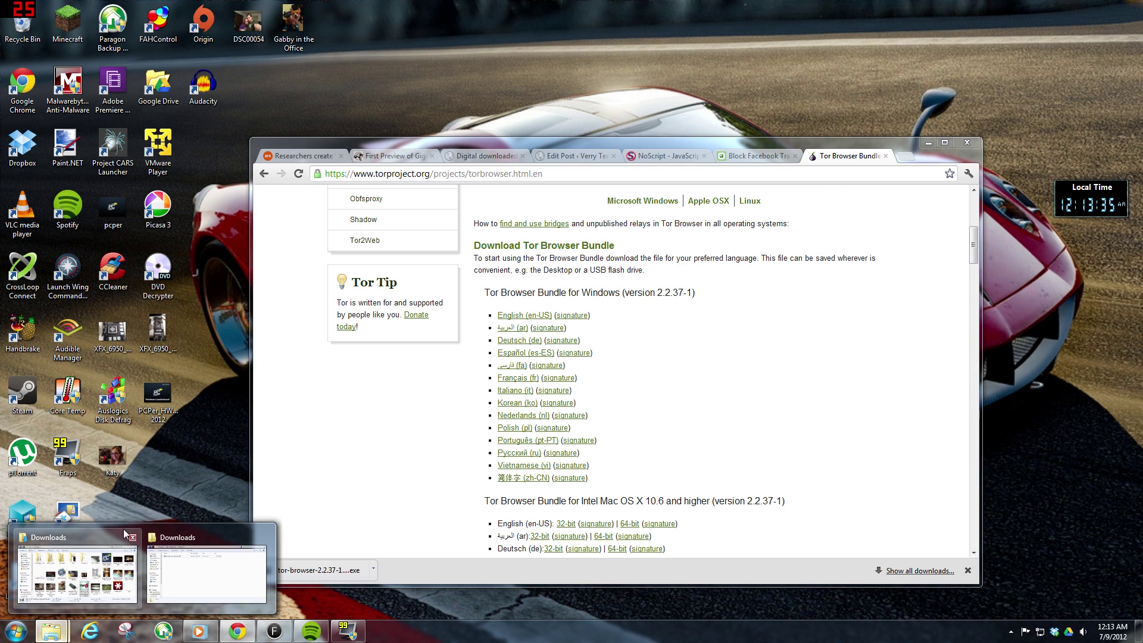
pyautogui.click(218, 573)
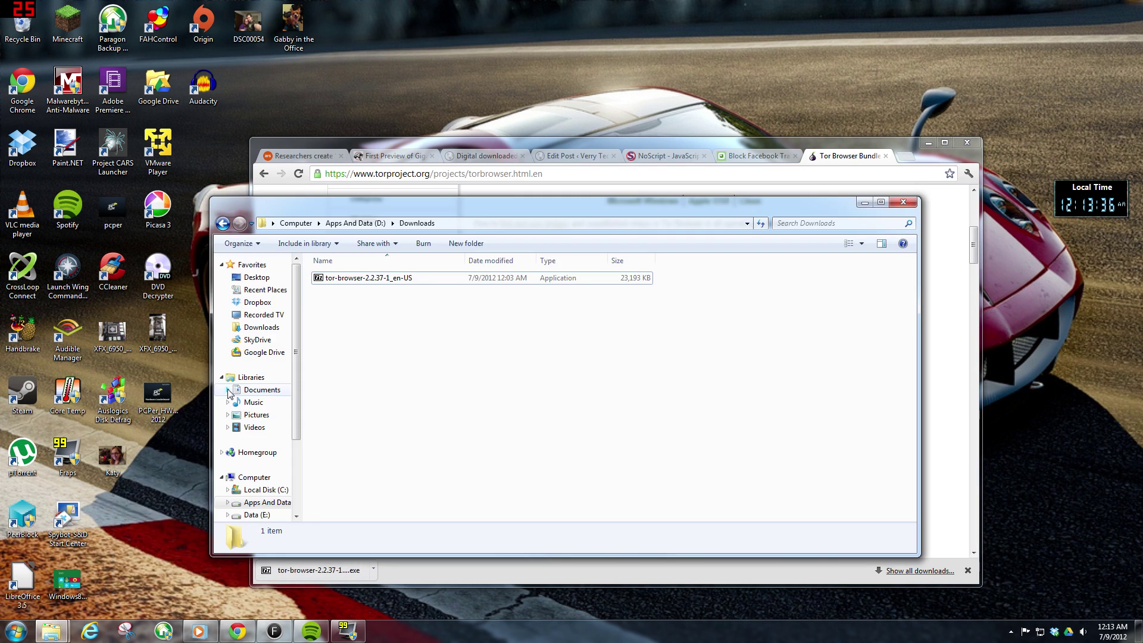
# - Extract the bundle with 7-Zip into a tor-browser-2.2.37-1_en-US folder
pyautogui.rightClick(366, 281)
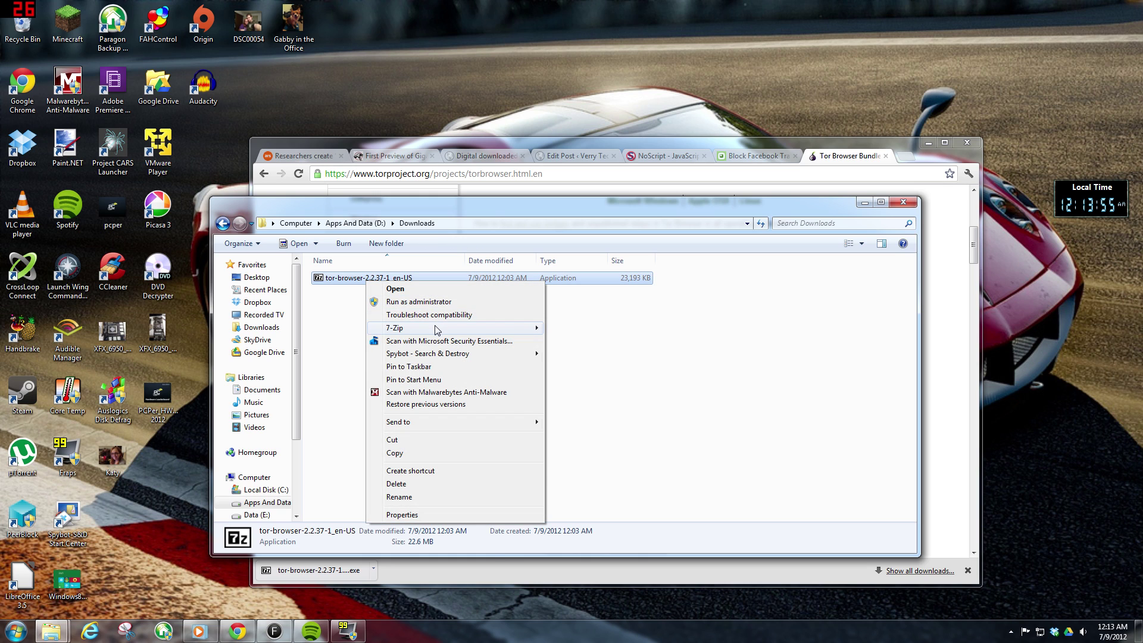
pyautogui.moveTo(426, 328)
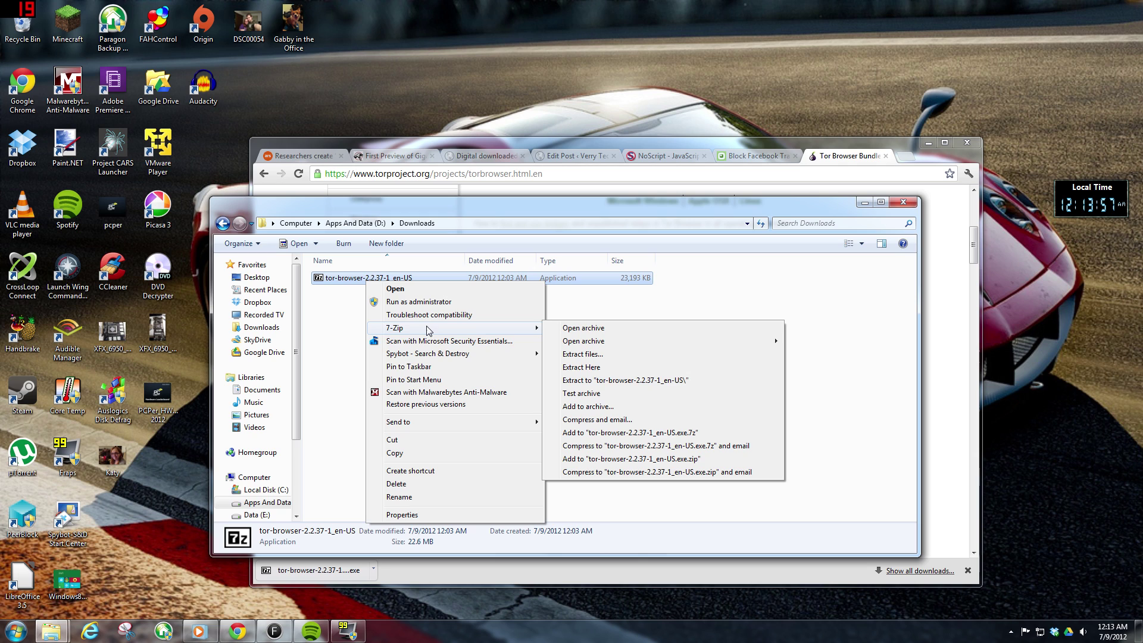
pyautogui.click(642, 381)
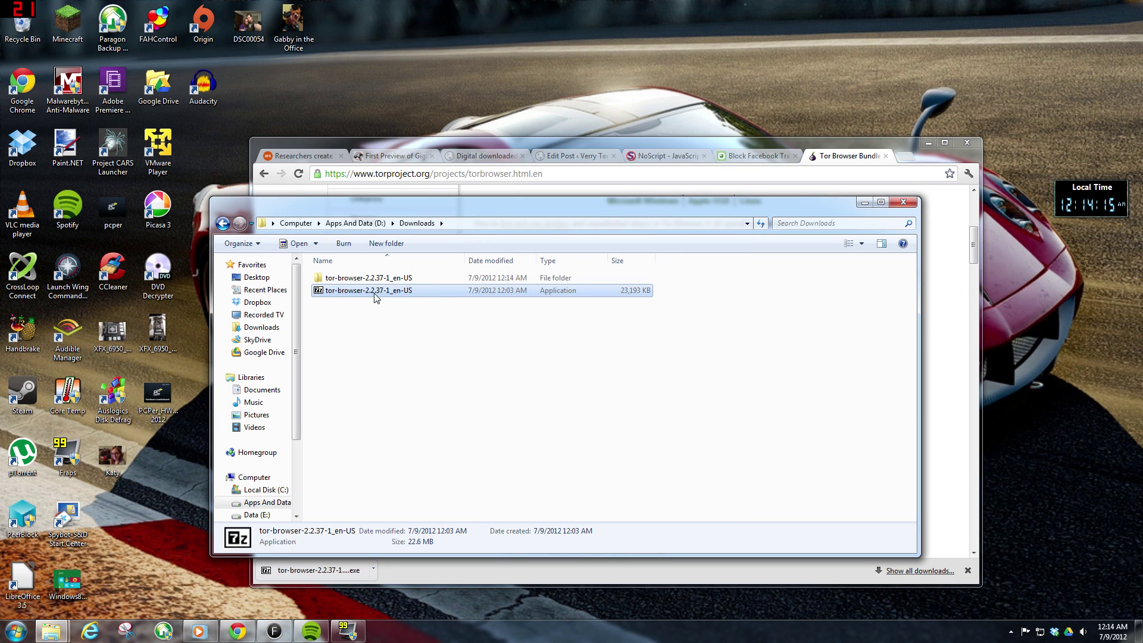
# - Open the extracted Tor Browser folder and launch Start Tor Browser
pyautogui.doubleClick(379, 278)
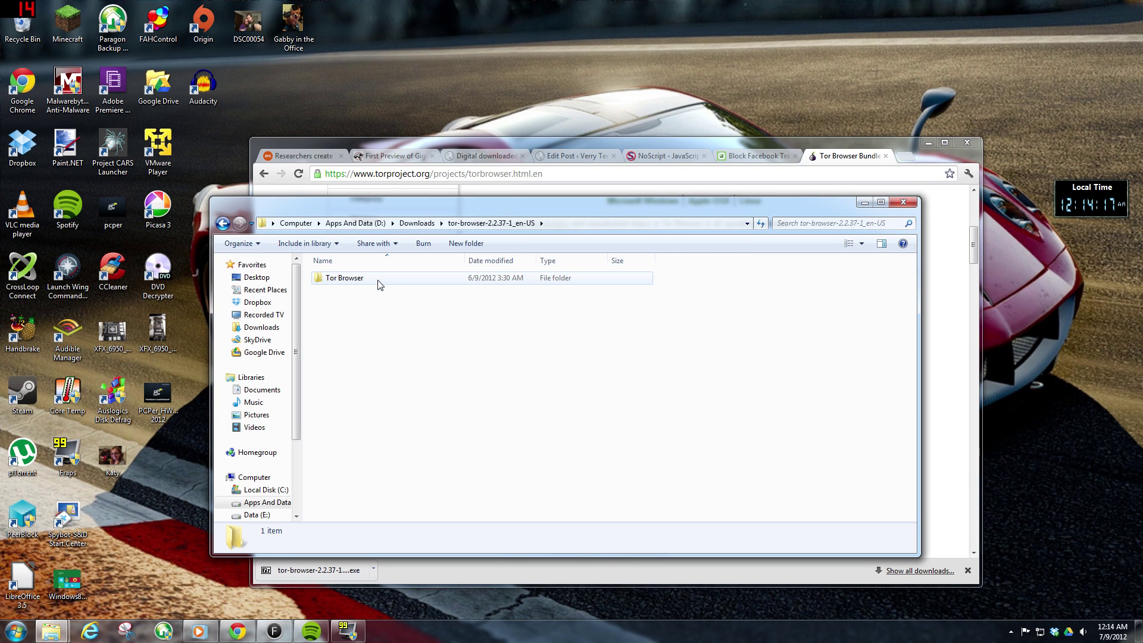
pyautogui.doubleClick(372, 287)
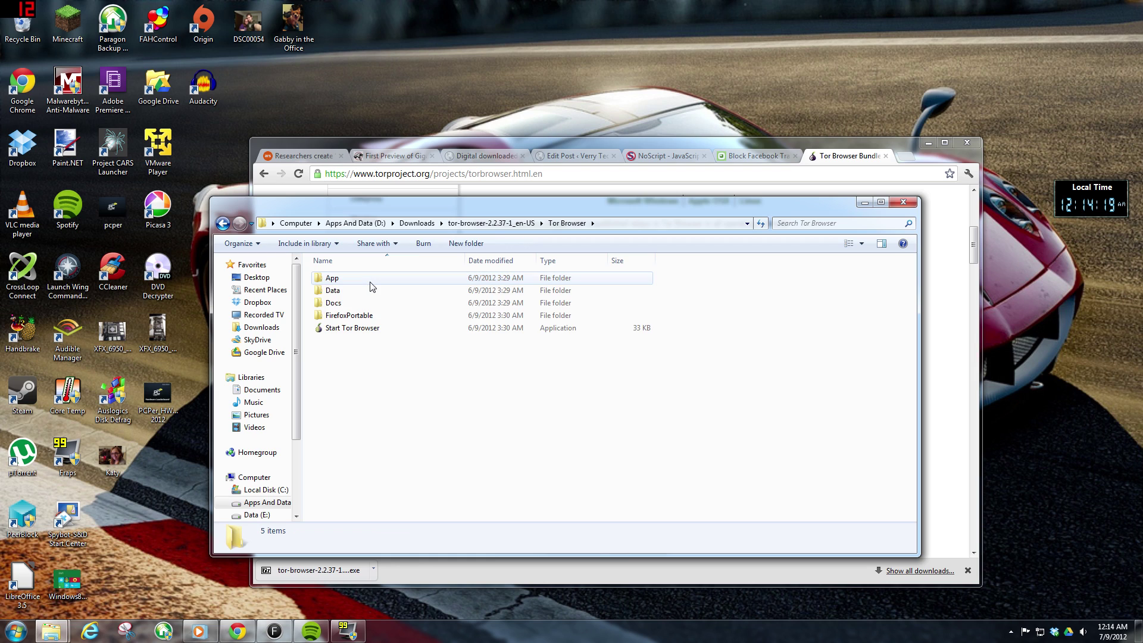
pyautogui.doubleClick(382, 329)
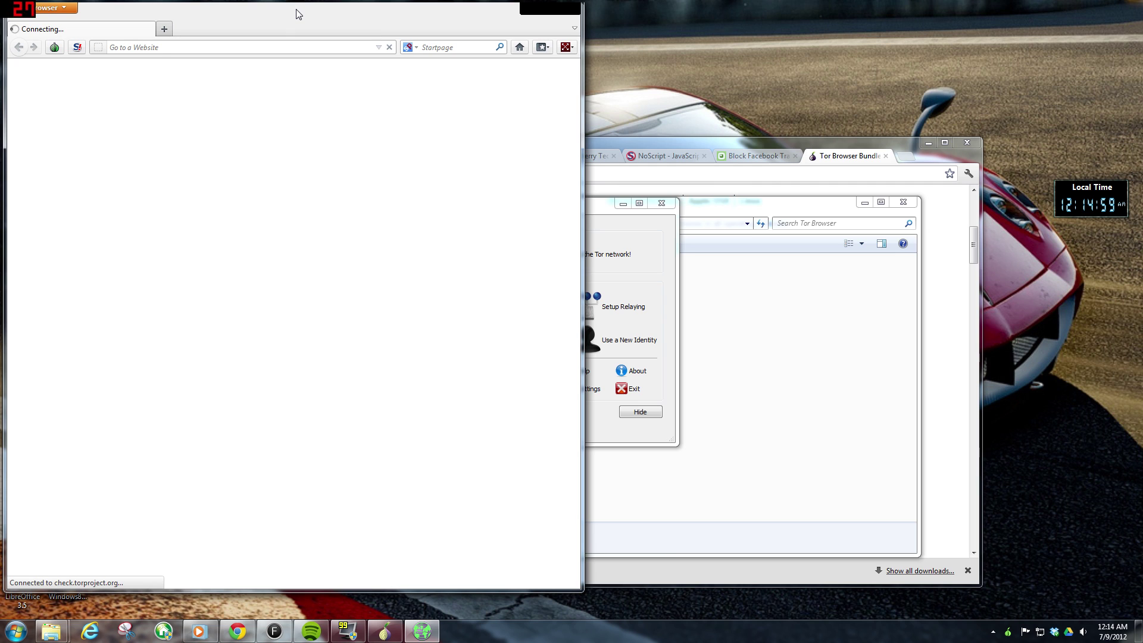
# - Move the Tor Browser window right, off the desktop icons, to read the check.torproject.org result
pyautogui.moveTo(298, 13); pyautogui.dragTo(400, 110)
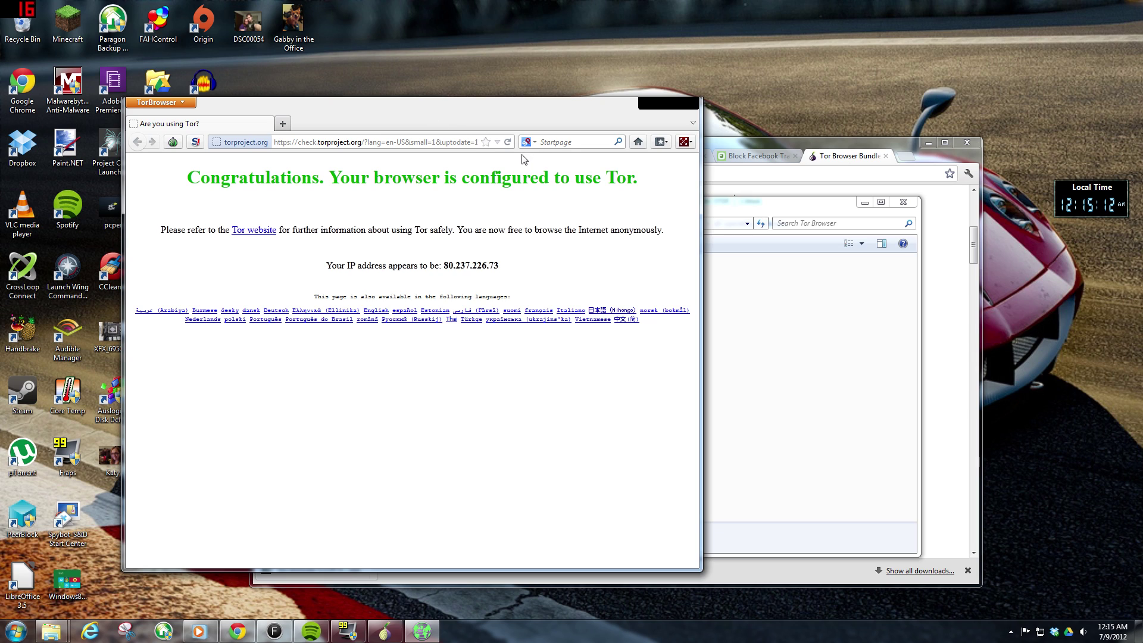
pyautogui.moveTo(483, 118); pyautogui.dragTo(772, 107)
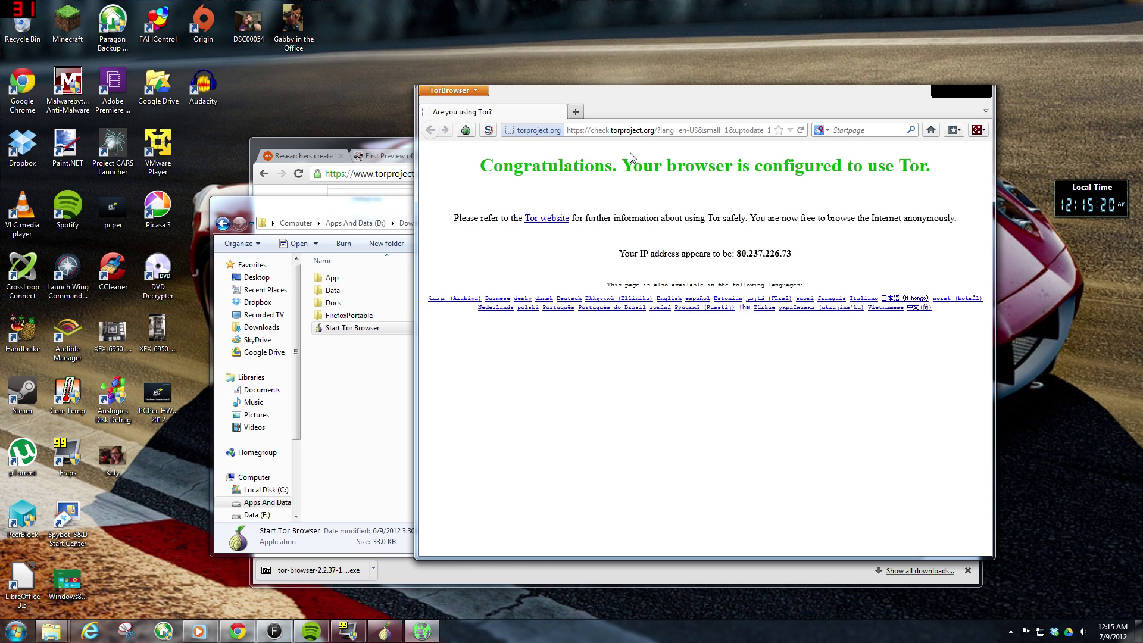
# - Load google.com in Tor Browser
pyautogui.click(625, 131)
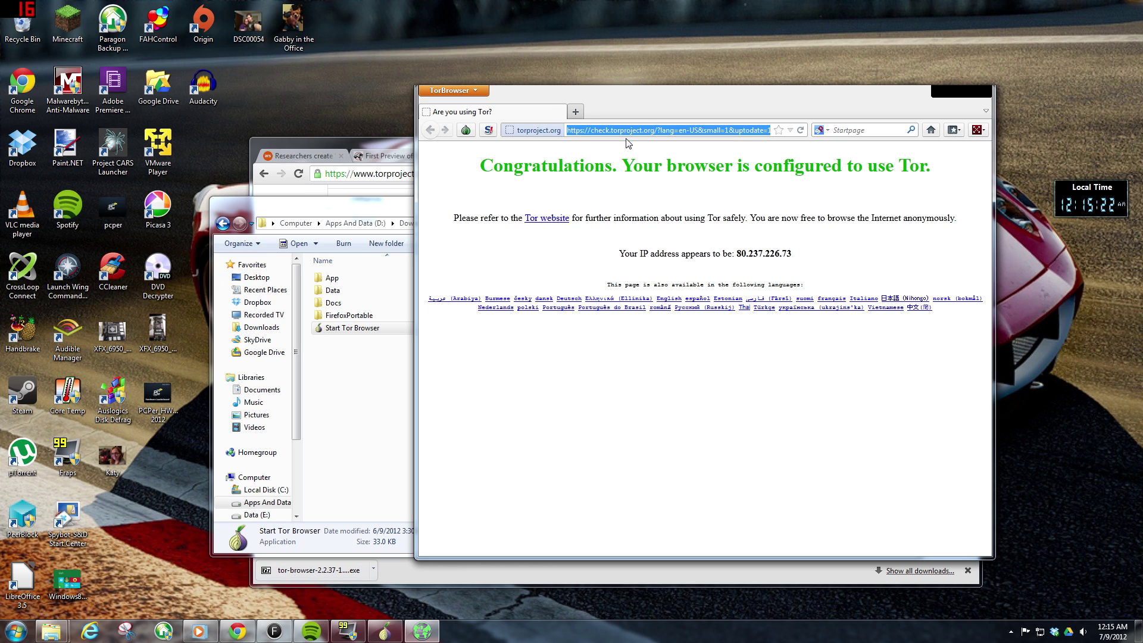
pyautogui.write('google.com')
pyautogui.press('Return')
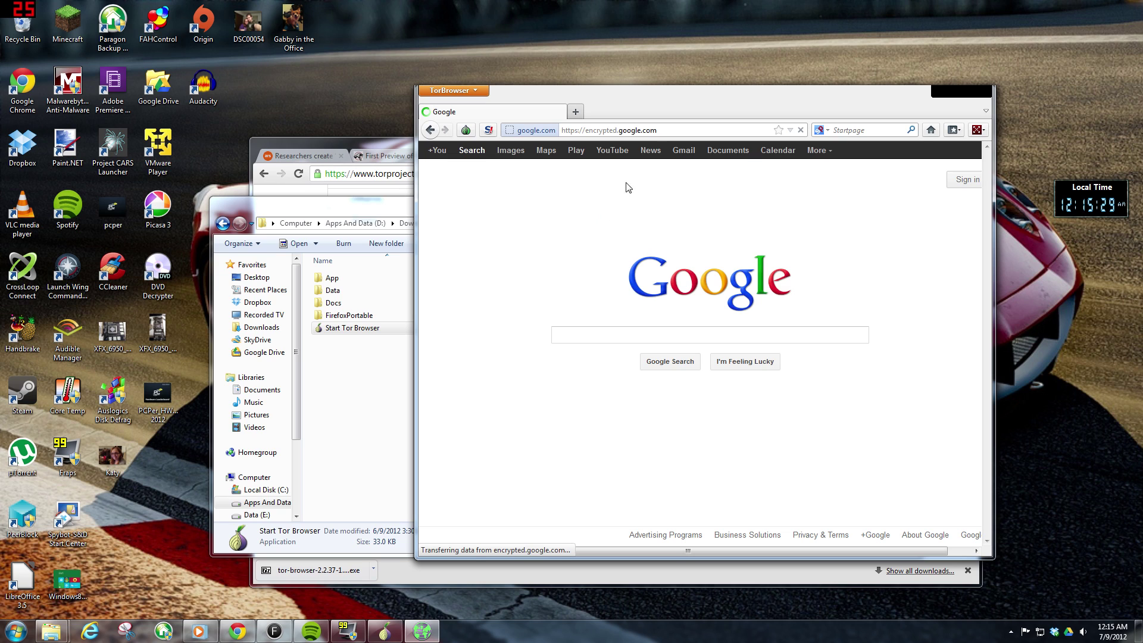
# - Replace the address with verrytechnical.com and load it
pyautogui.hotkey('ctrl', 'l')
pyautogui.write('ve')
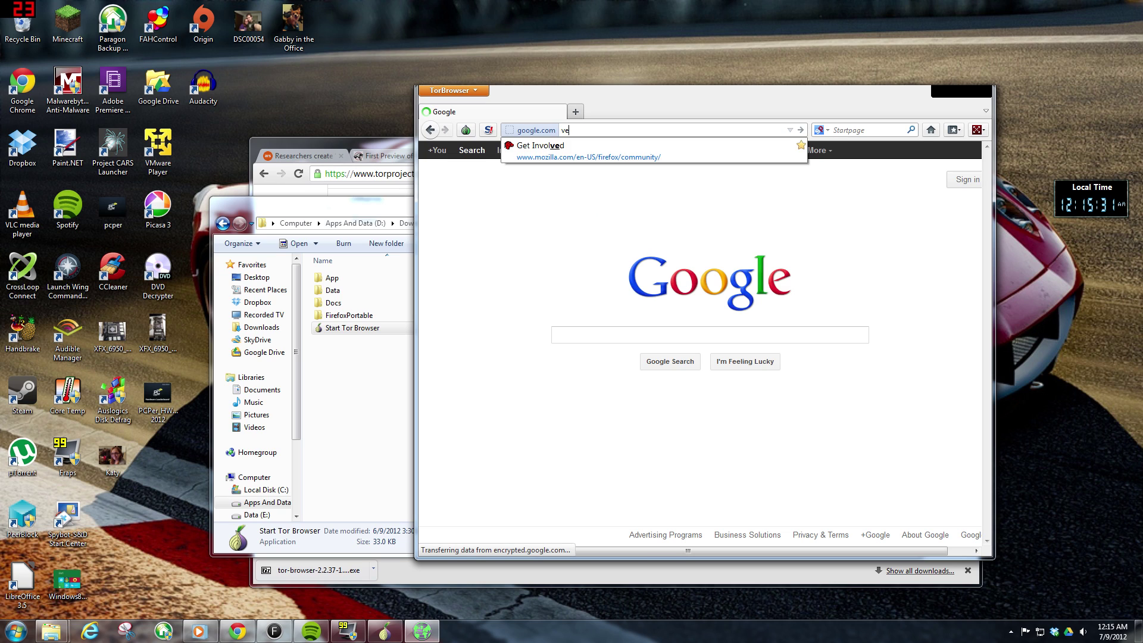
pyautogui.write('rrytechnical.com')
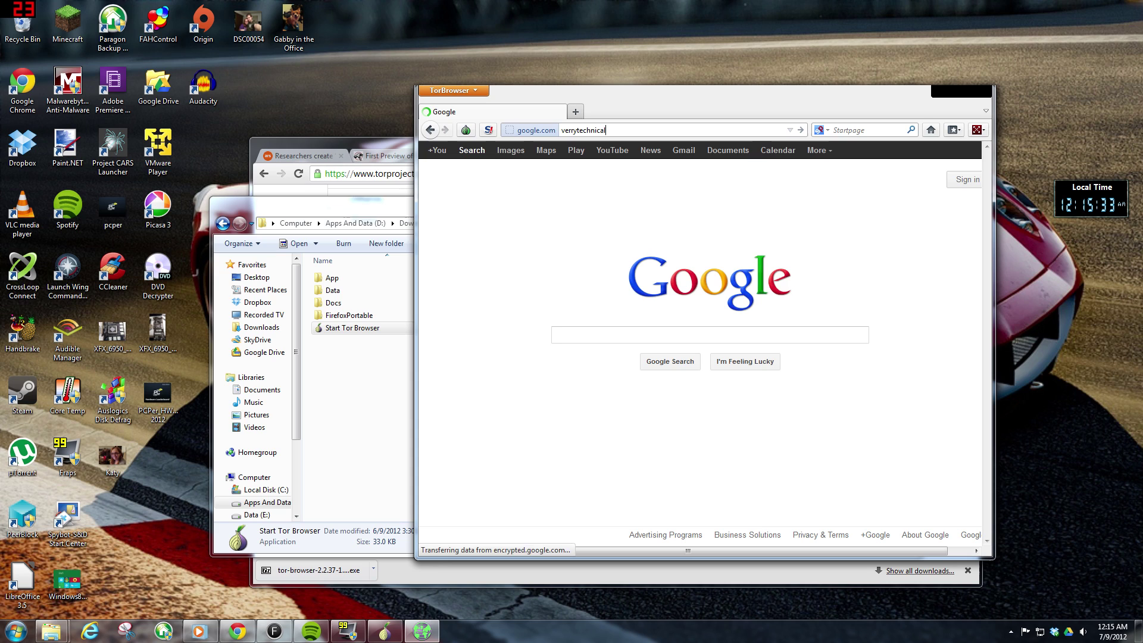
pyautogui.press('Return')
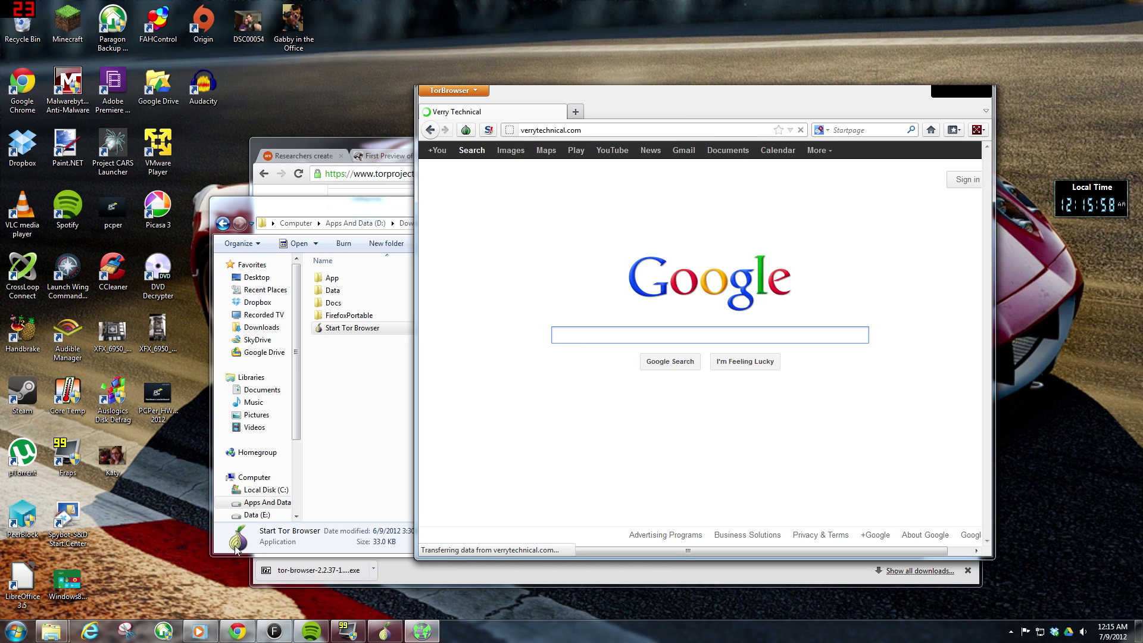
# - In Chrome, open verrytechnical.com in a new tab for comparison
pyautogui.click(237, 631)
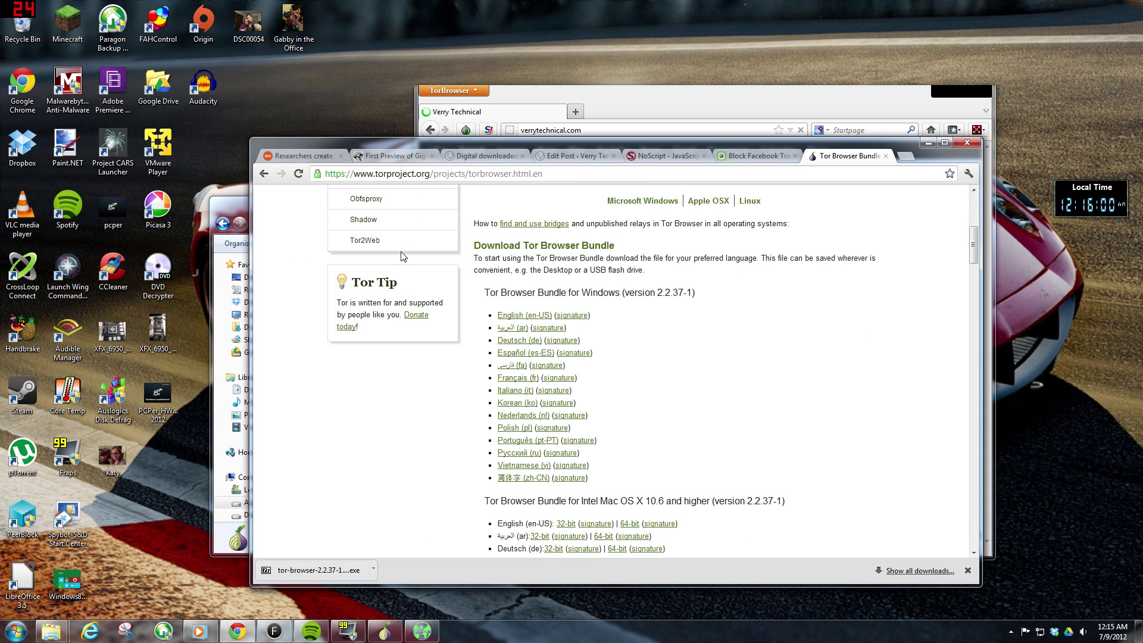
pyautogui.hotkey('ctrl', 't')
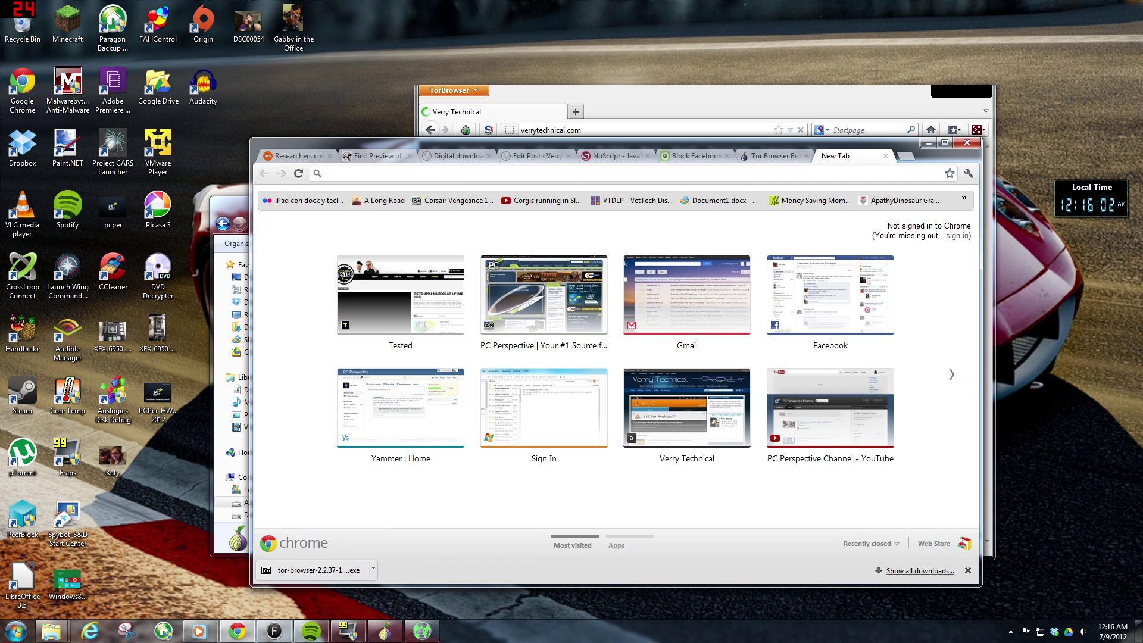
pyautogui.write('verrytechnical.com')
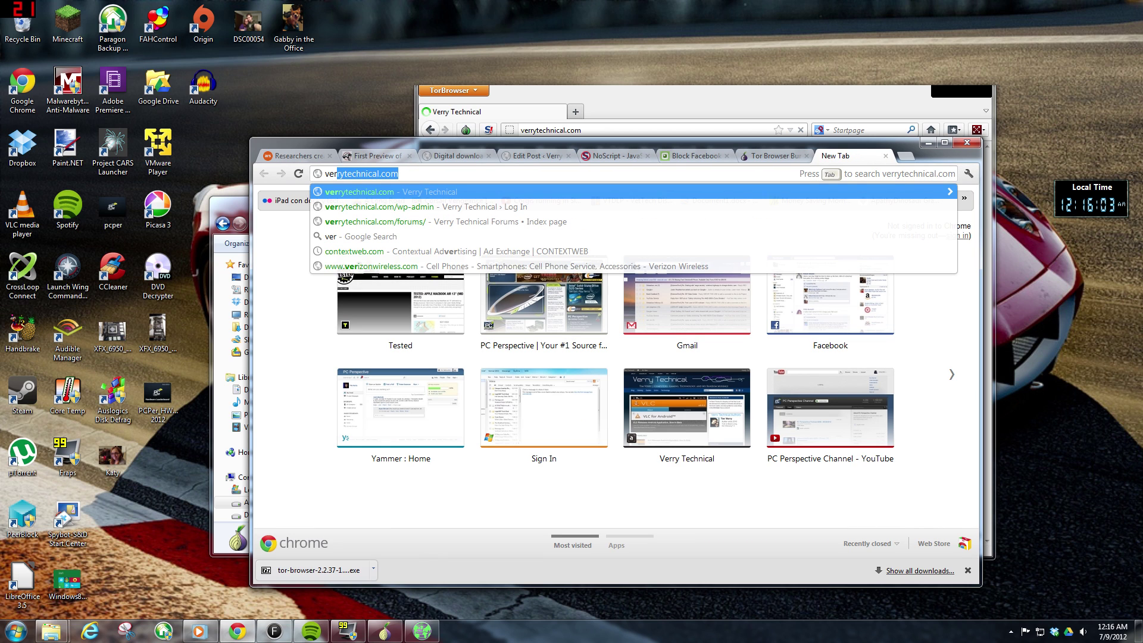
pyautogui.press('Return')
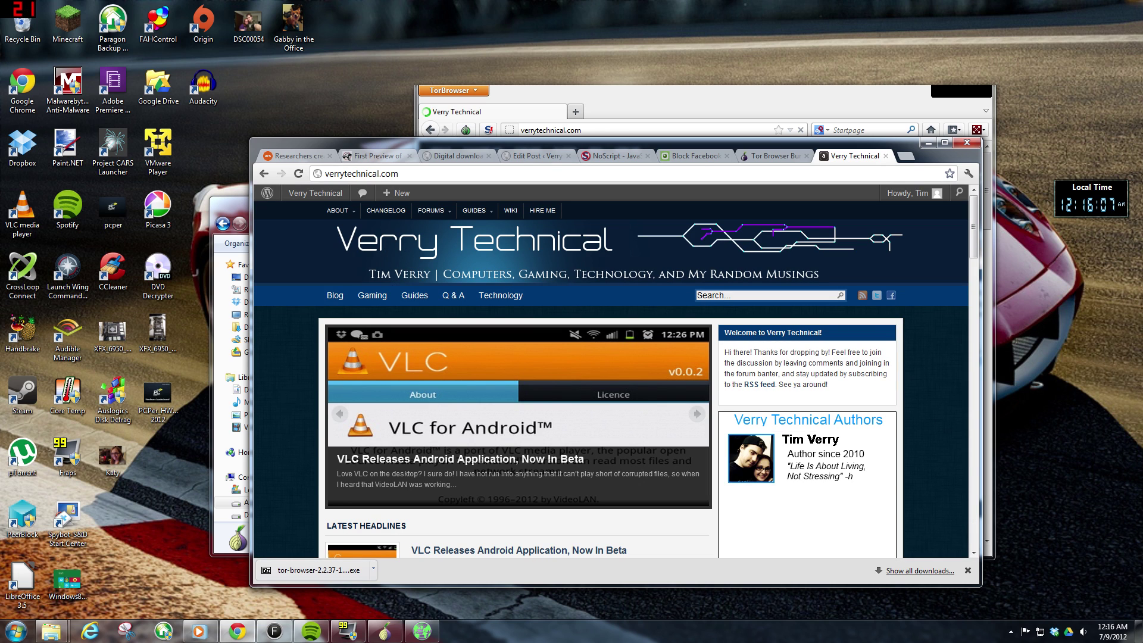
# - Close Chrome's Verry Technical tab and minimize Chrome to reveal Tor Browser
pyautogui.click(695, 105)
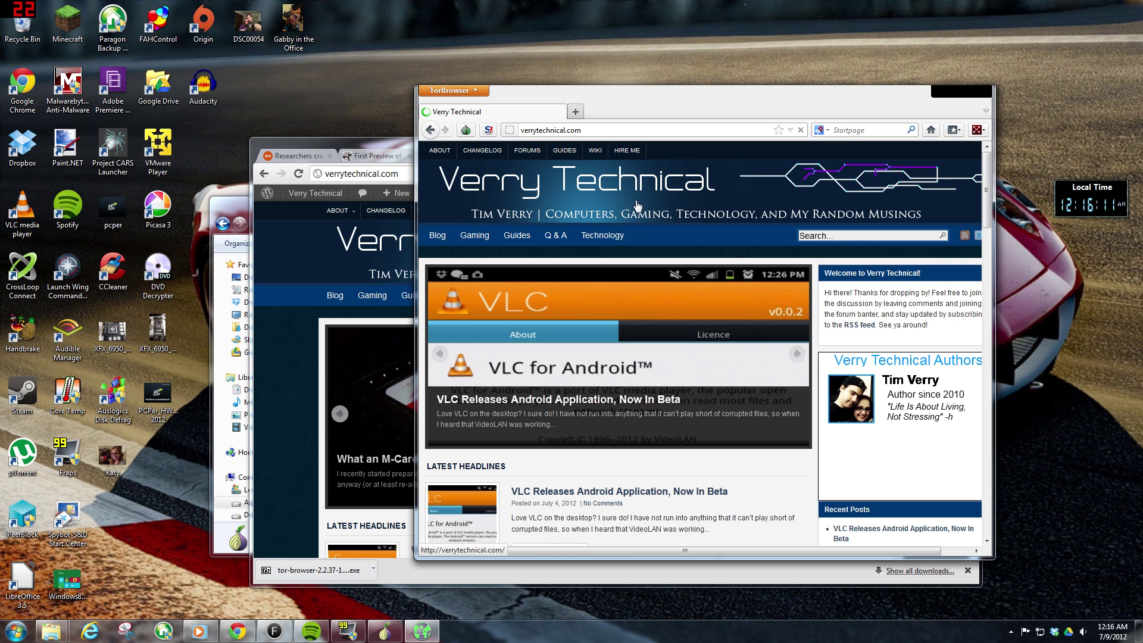
pyautogui.click(359, 206)
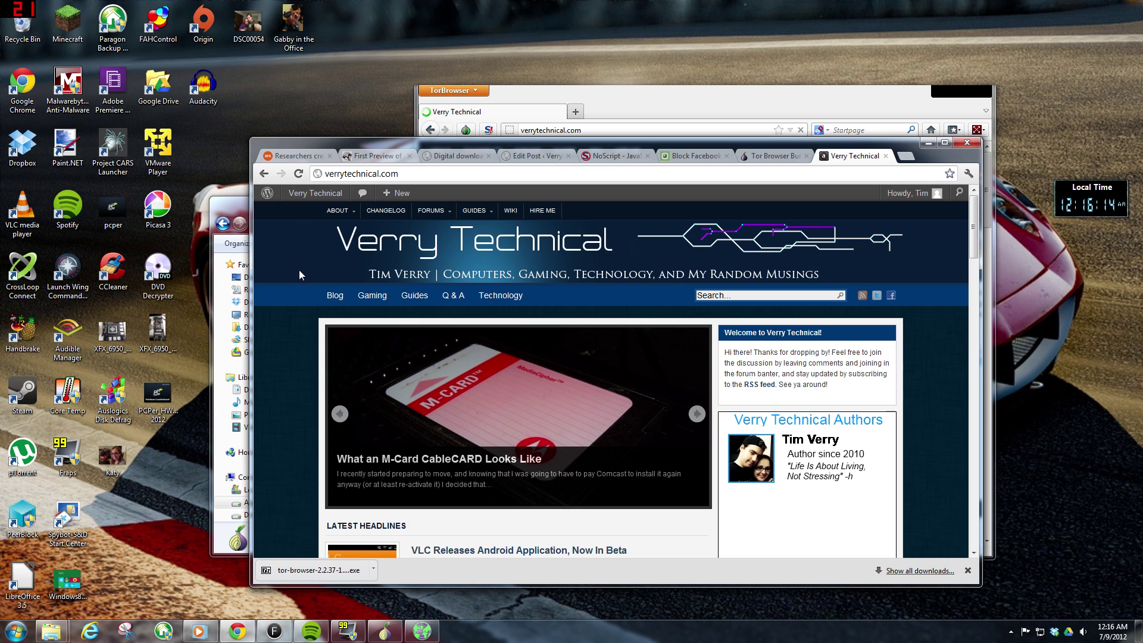
pyautogui.click(885, 156)
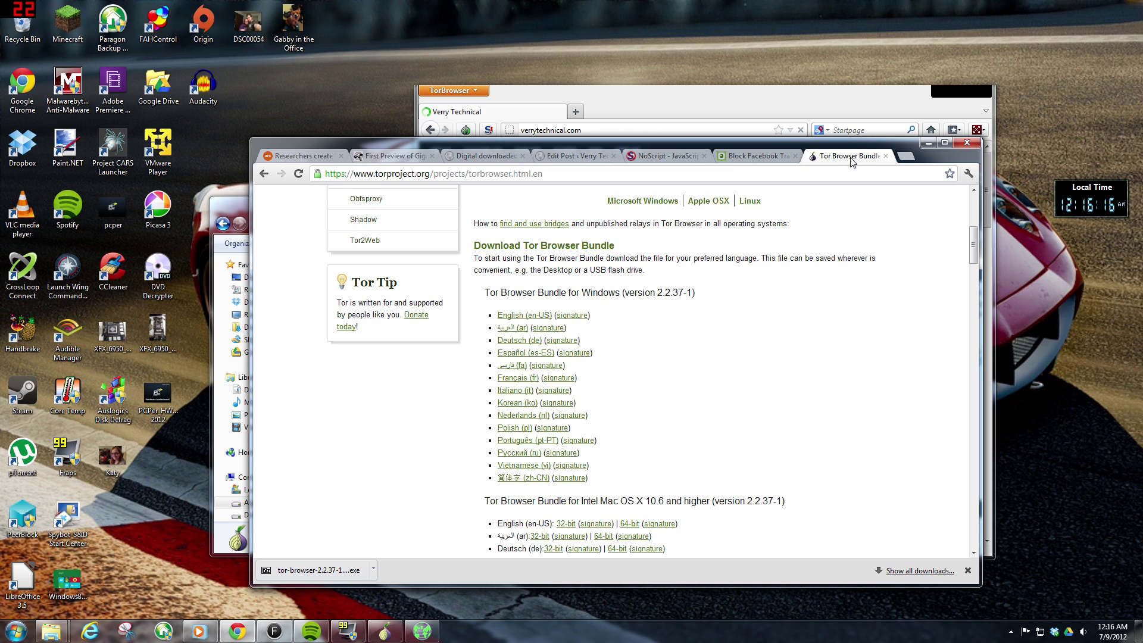
pyautogui.click(930, 143)
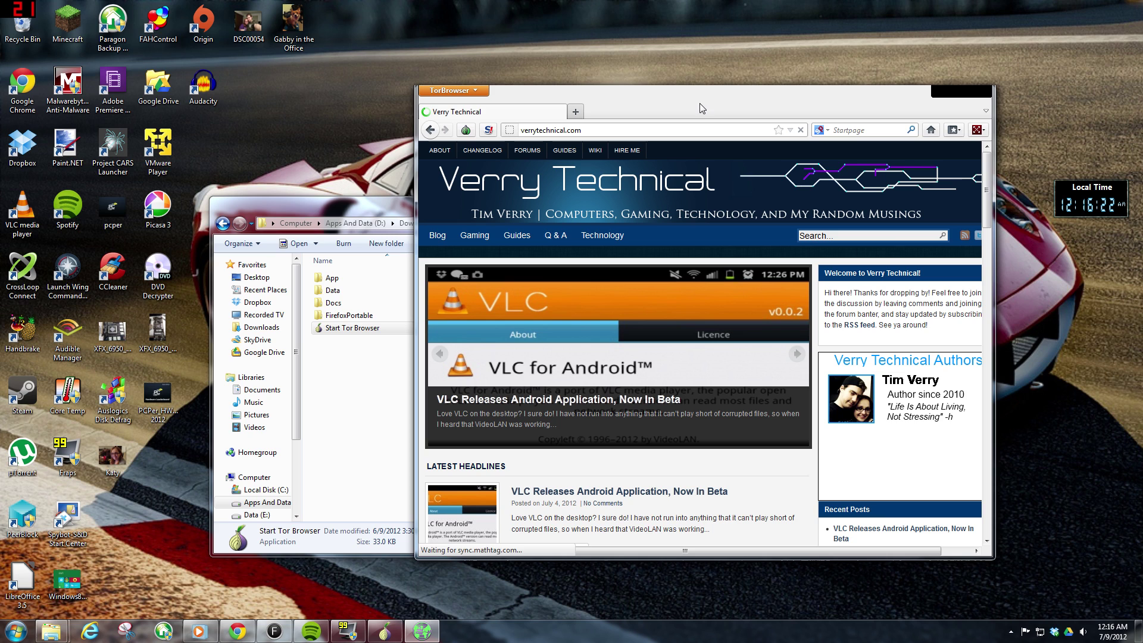
# - Shift Tor Browser right, then go up to the tor-browser-2.2.37-1_en-US folder in Explorer
pyautogui.moveTo(704, 102); pyautogui.dragTo(744, 94)
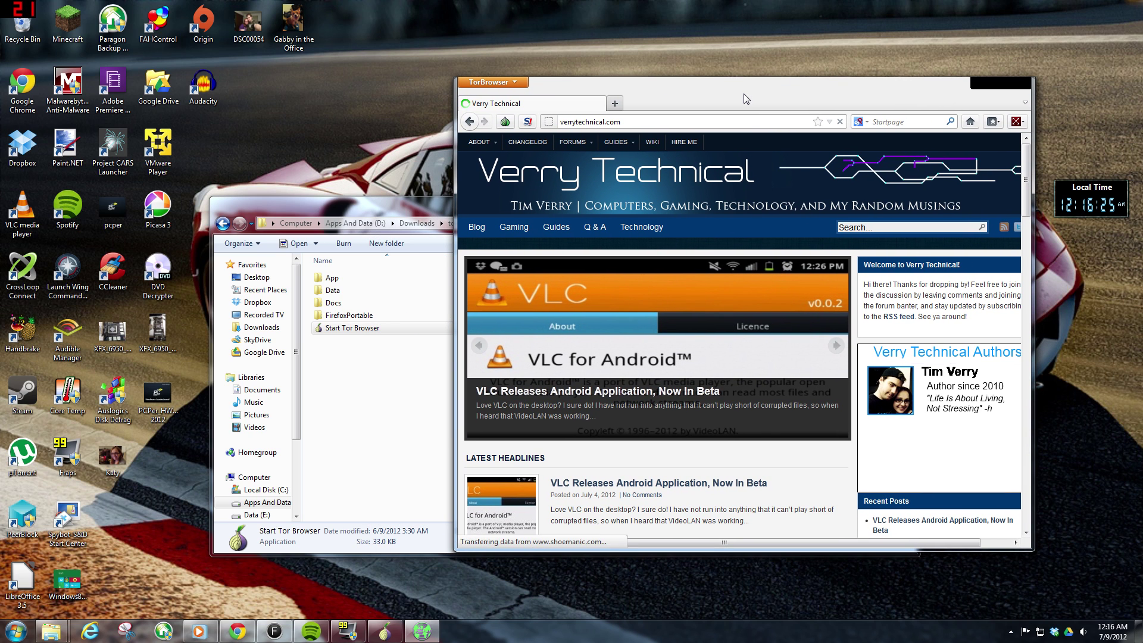
pyautogui.moveTo(712, 87); pyautogui.dragTo(732, 84)
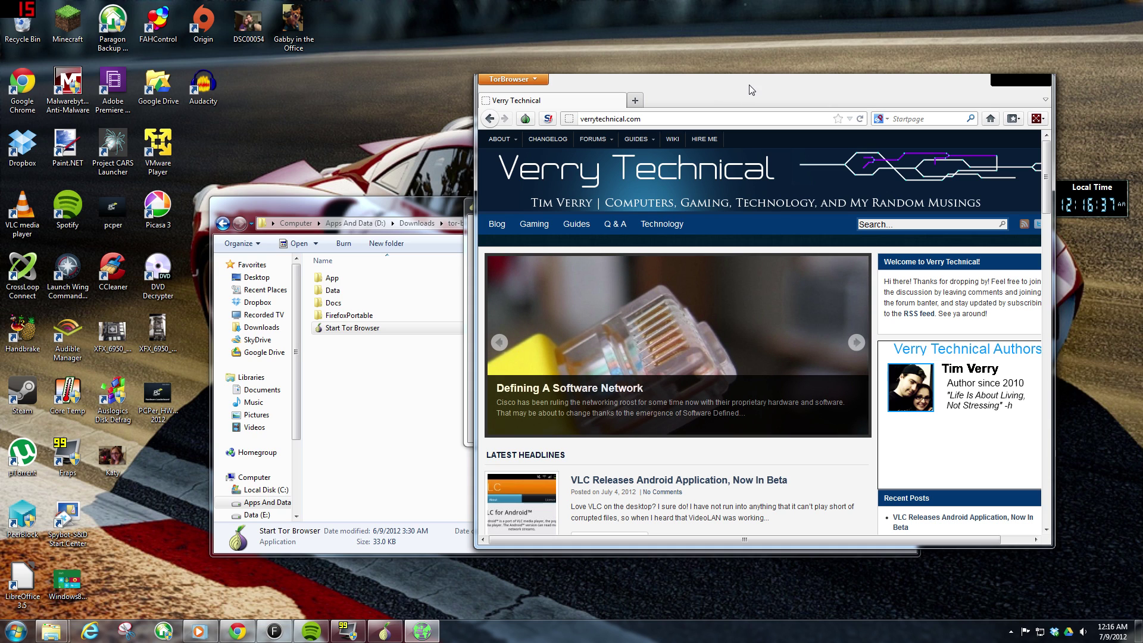
pyautogui.moveTo(741, 85); pyautogui.dragTo(697, 87)
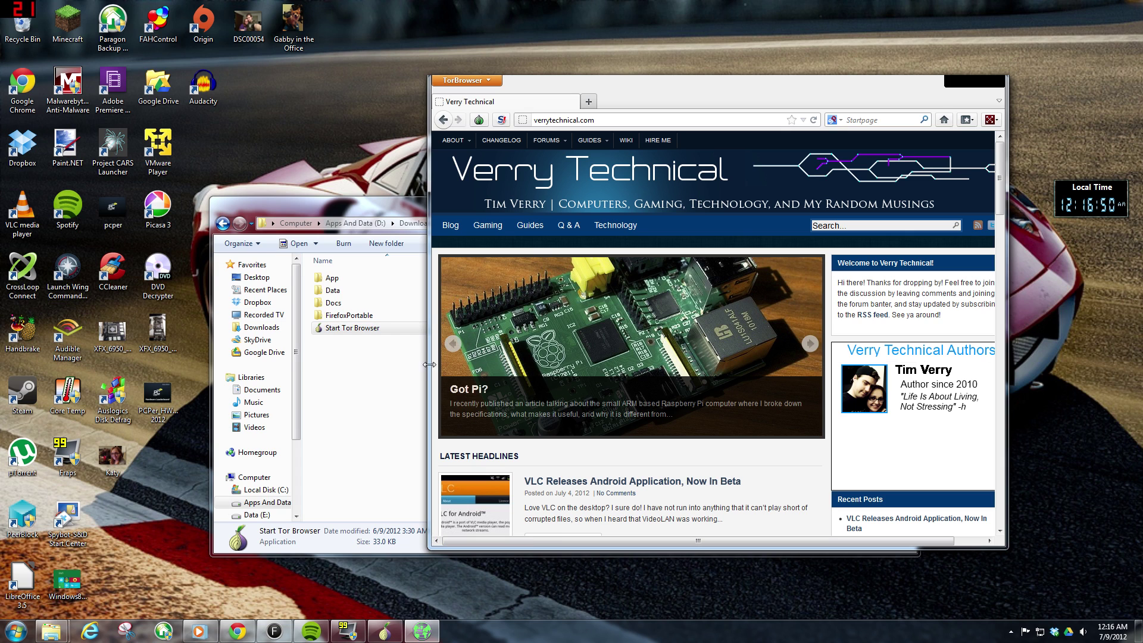
pyautogui.click(334, 357)
pyautogui.press('BackSpace')
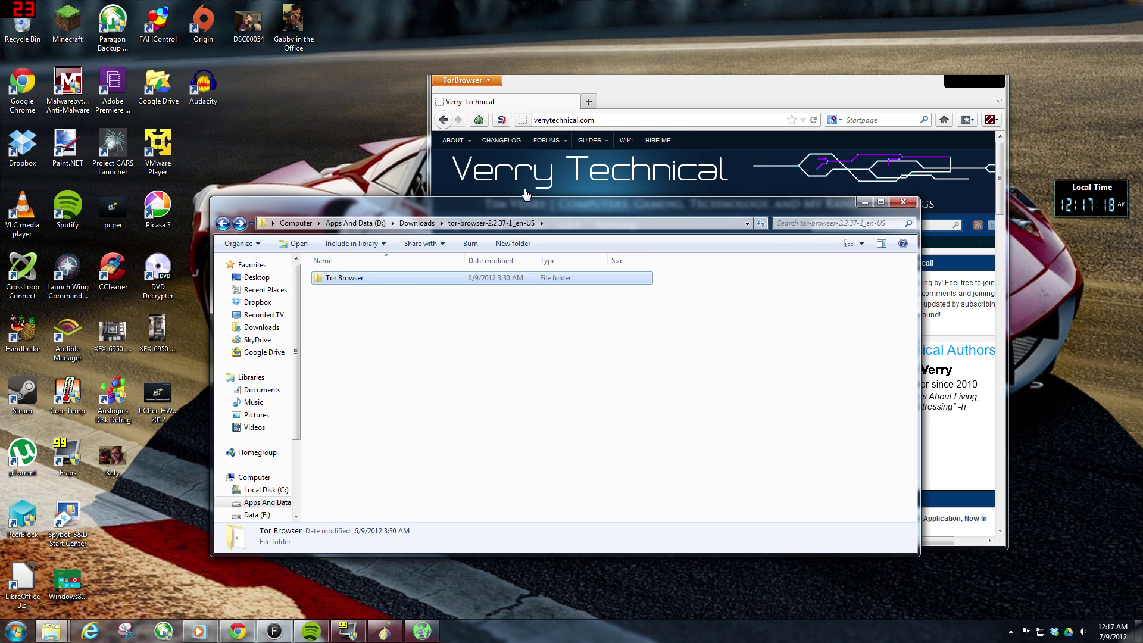
# - Move Explorer left, go up to D: Downloads, and bring Tor Browser to the front
pyautogui.moveTo(639, 202); pyautogui.dragTo(556, 202)
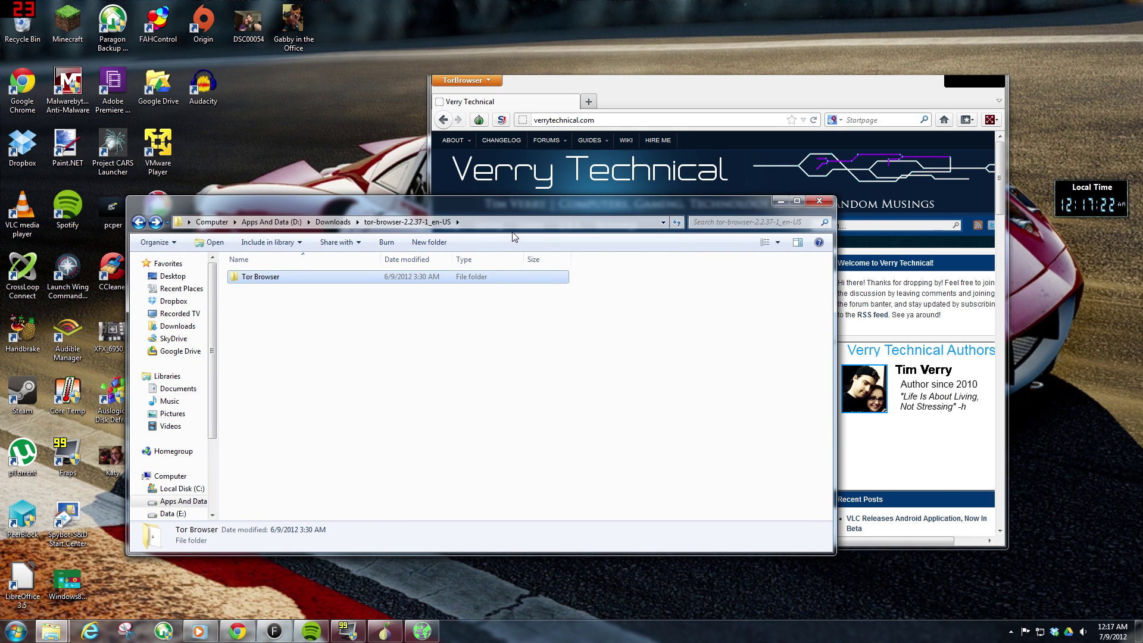
pyautogui.press('BackSpace')
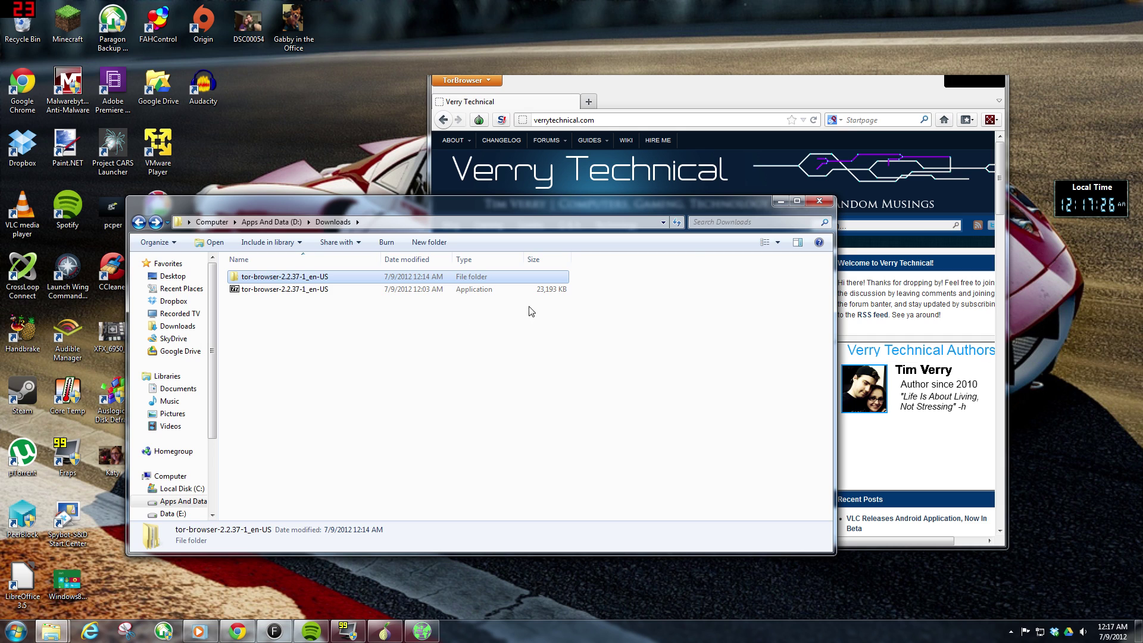
pyautogui.click(808, 94)
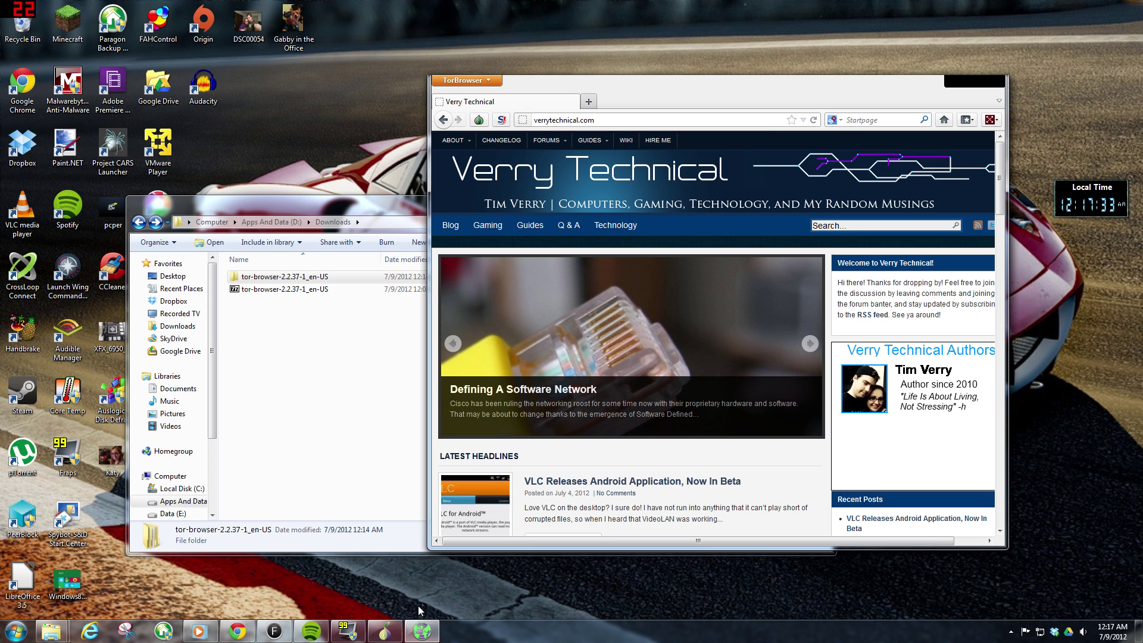
pyautogui.click(385, 632)
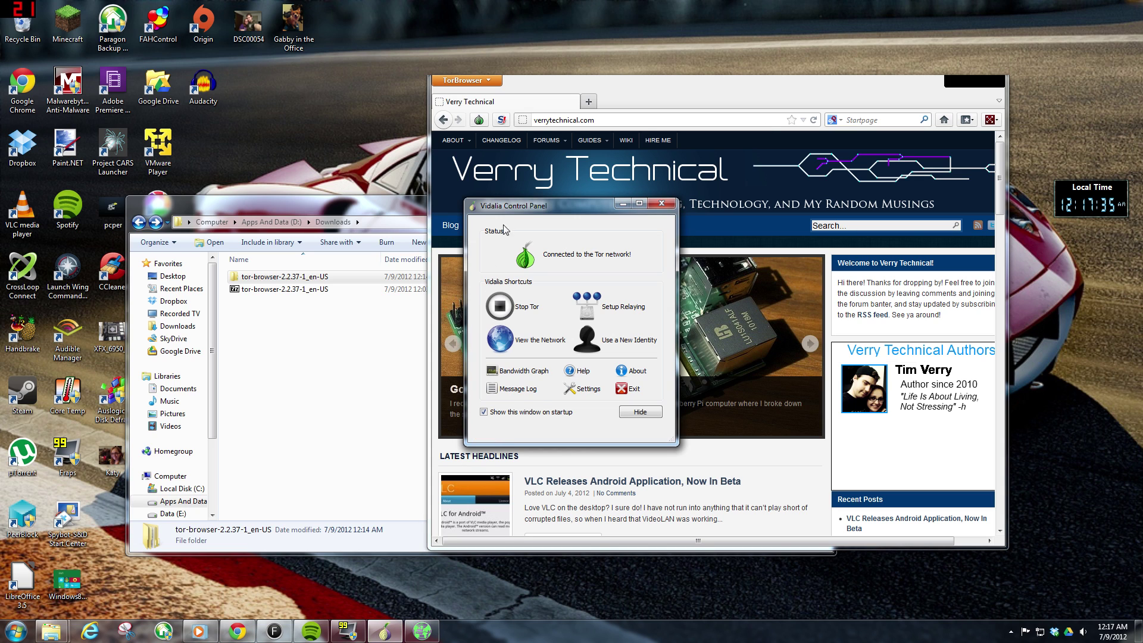
pyautogui.moveTo(594, 202); pyautogui.dragTo(566, 177)
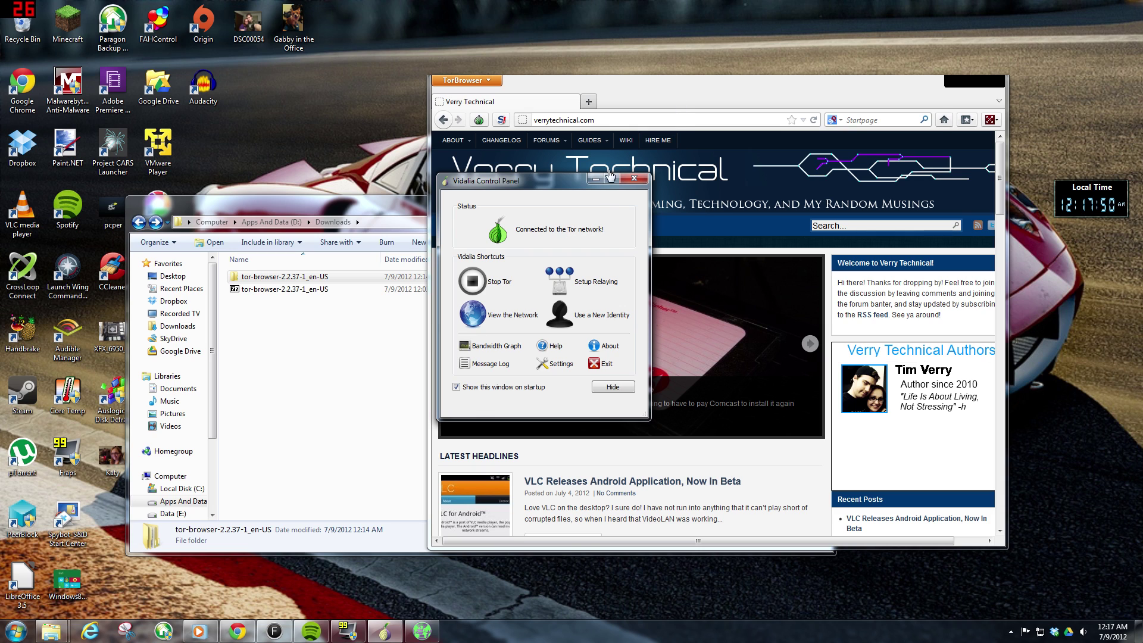
pyautogui.click(601, 285)
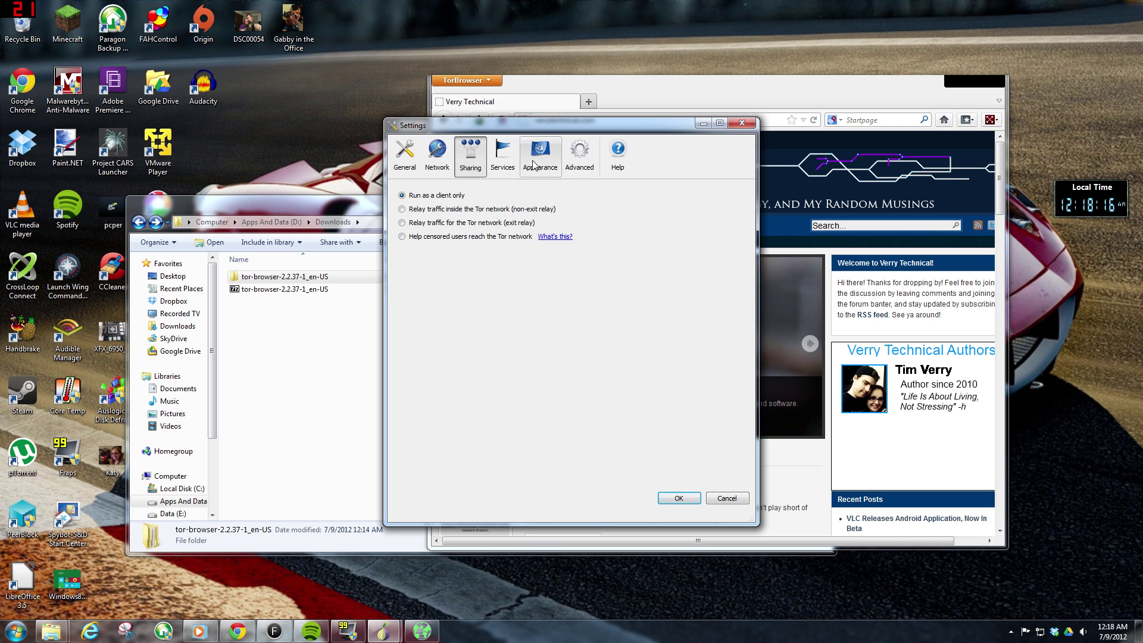
pyautogui.click(437, 153)
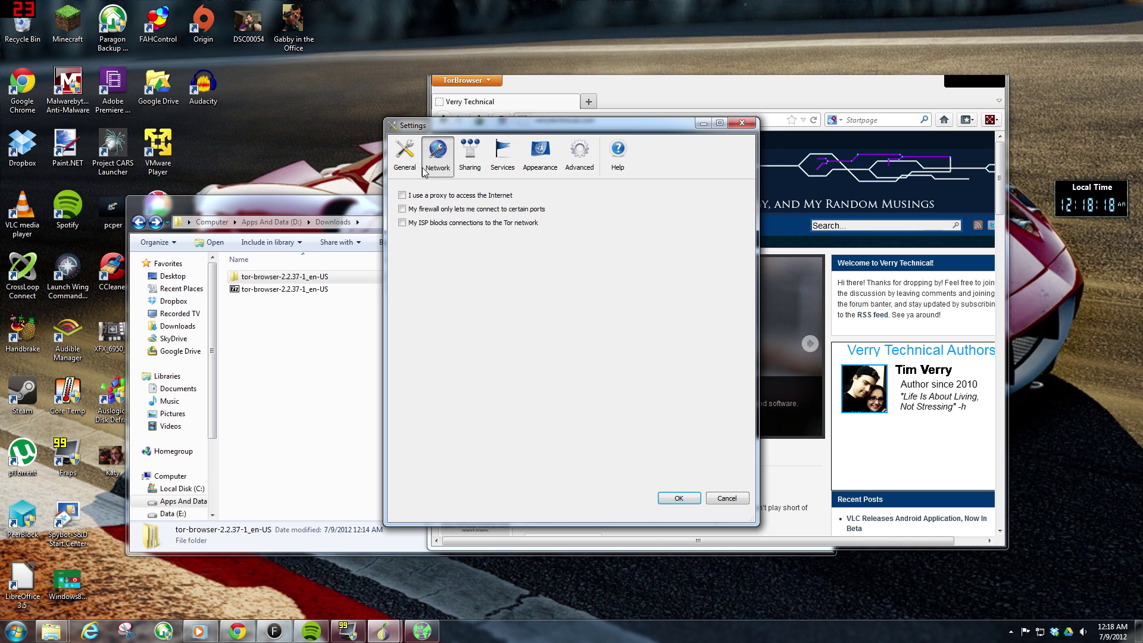
pyautogui.click(404, 154)
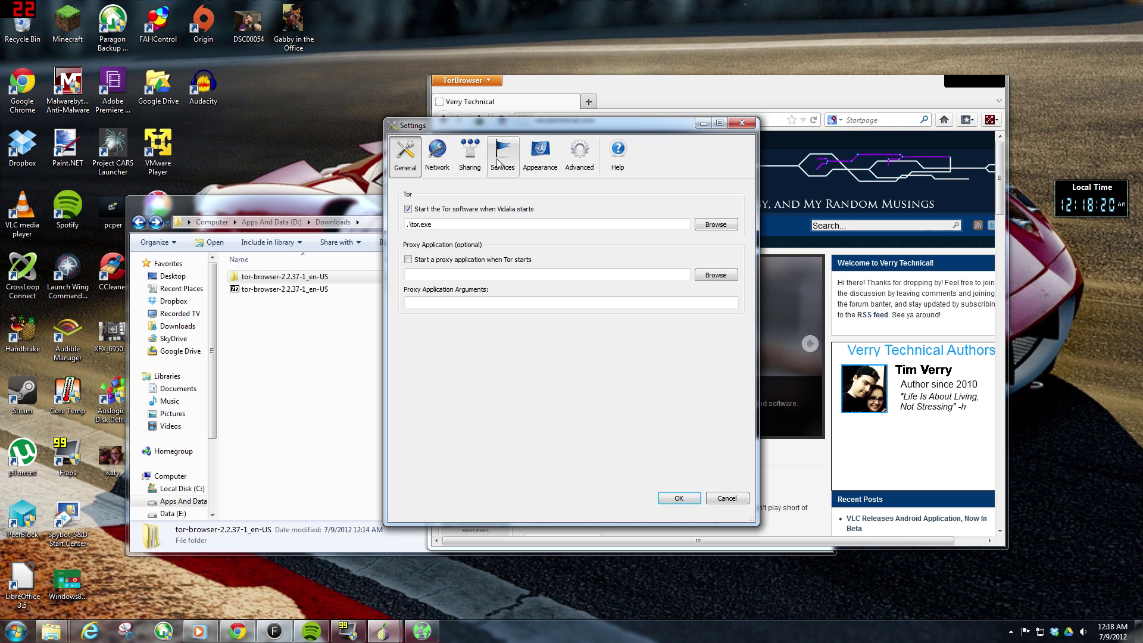
pyautogui.click(743, 123)
pyautogui.click(650, 97)
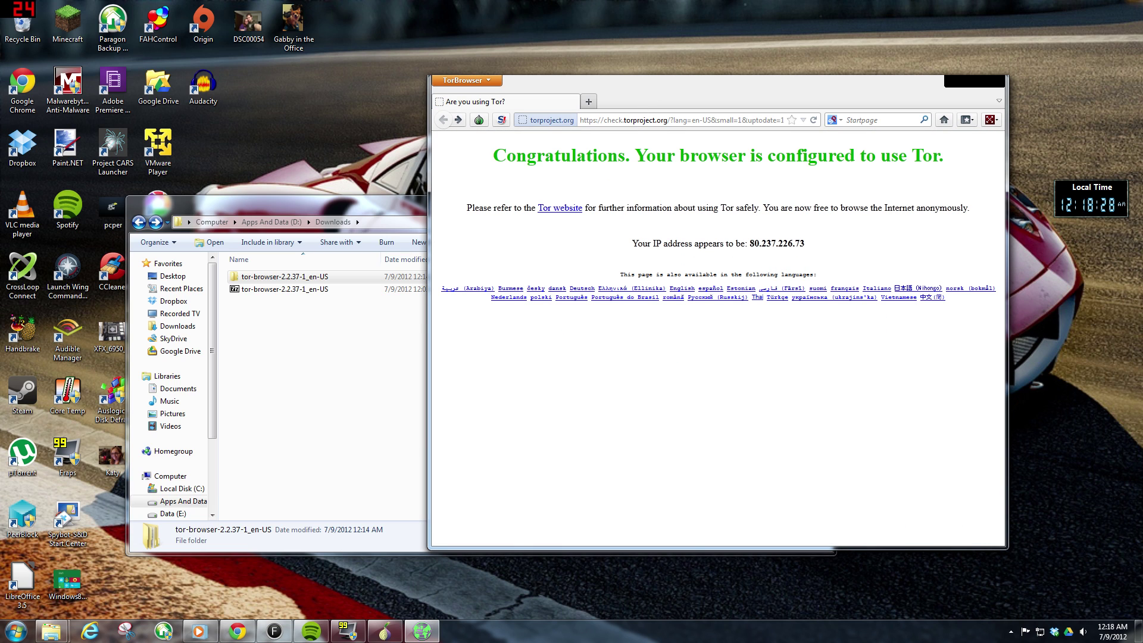
# - Highlight the anonymous IP on the Tor check page, then go back to verrytechnical.com
pyautogui.moveTo(749, 244); pyautogui.dragTo(826, 244)
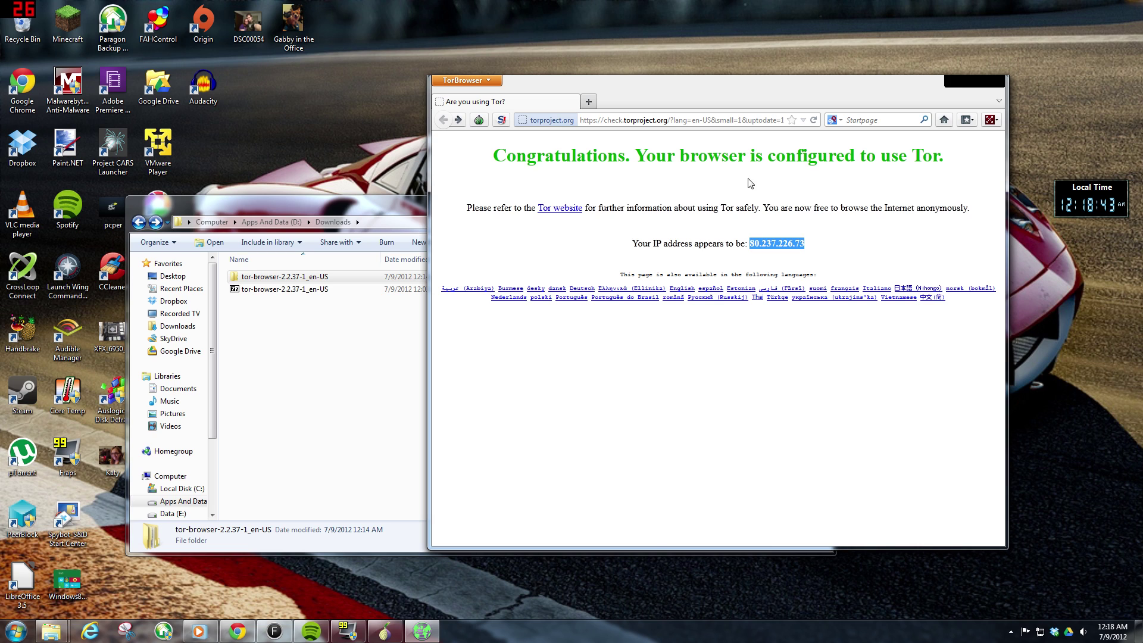
pyautogui.hotkey('alt', 'Home')
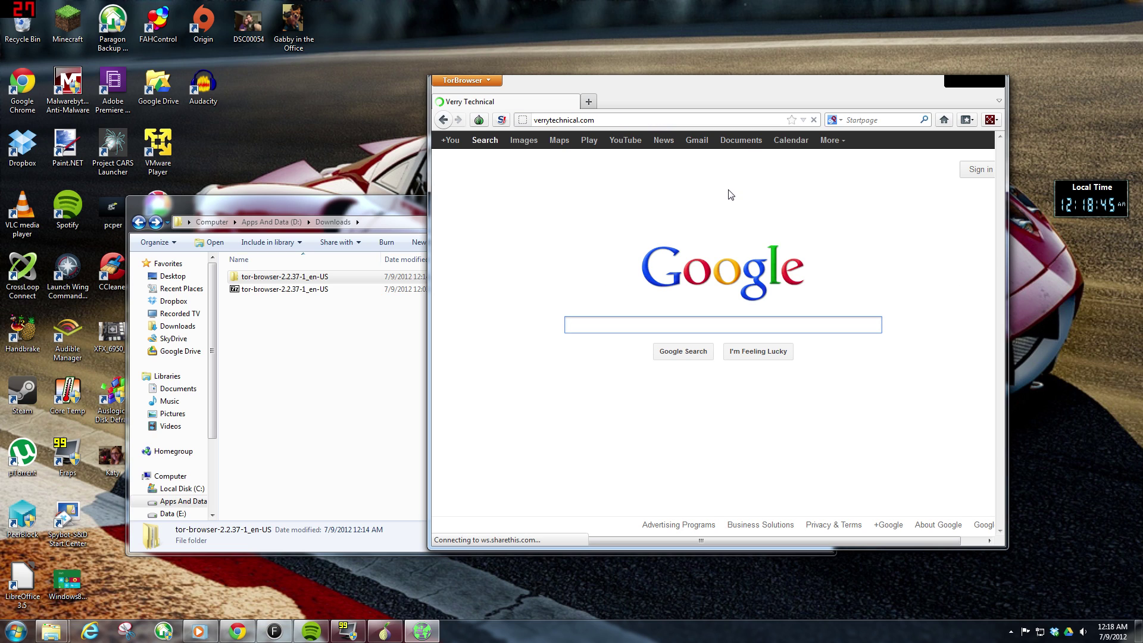